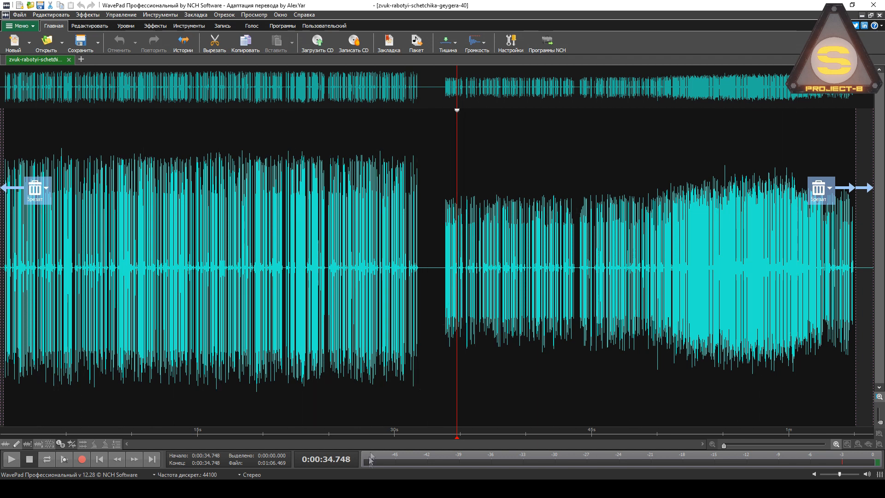
# Switch to the Project_S_Loop sound folder and select Geiger_Hight.wav, Geiger_Low.wav and Geiger_Midle.wav, closing GoldWave.
pyautogui.moveTo(192, 489)
pyautogui.click(202, 436)
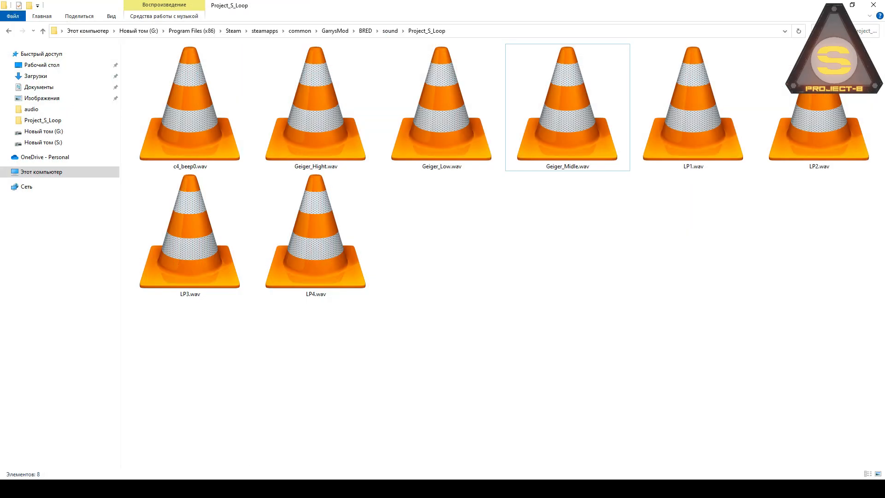
pyautogui.click(692, 120)
pyautogui.click(568, 125)
pyautogui.keyDown('ctrl'); pyautogui.click(439, 120); pyautogui.keyUp('ctrl')
pyautogui.keyDown('ctrl'); pyautogui.click(319, 112); pyautogui.keyUp('ctrl')
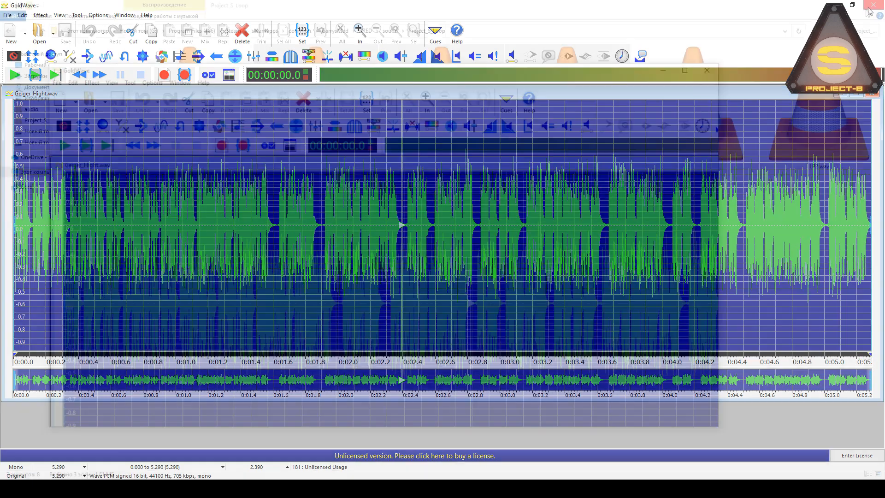
pyautogui.click(873, 4)
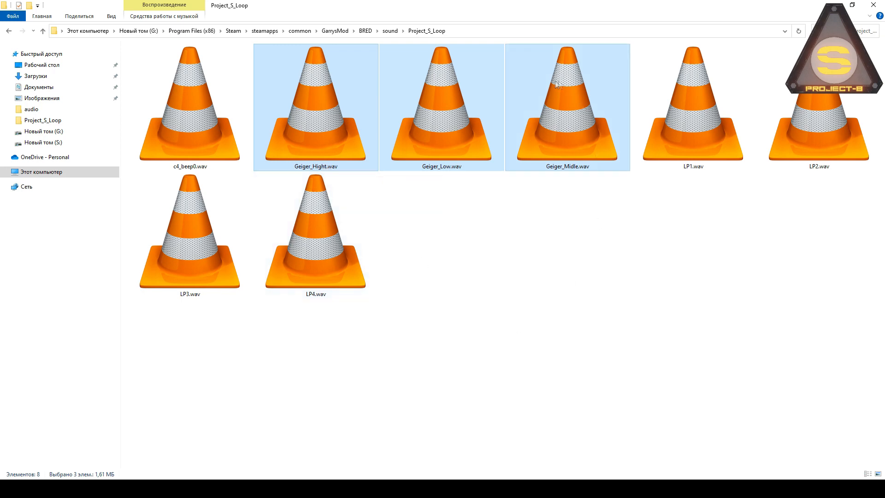
# Switch to Hammer++ and open the properties of the Geiger_Sound ambient_generic on the table, moving the dialog clear of the entity.
pyautogui.hotkey('alt', 'Tab')
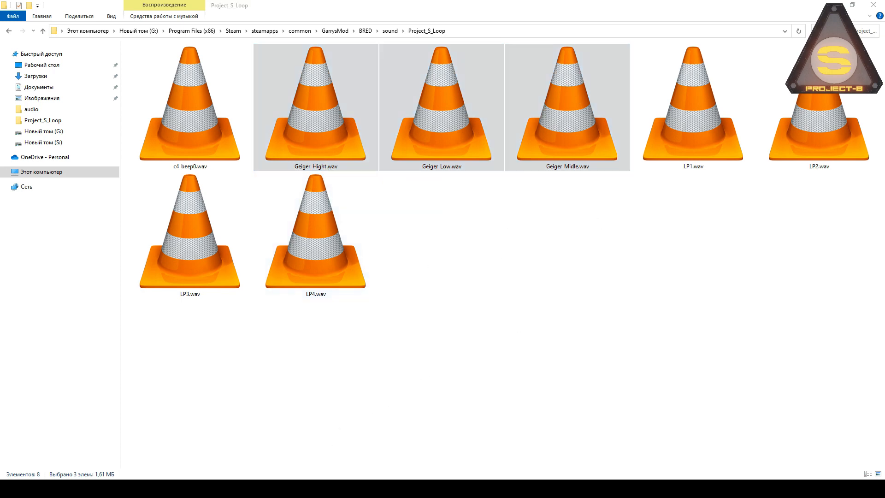
pyautogui.scroll(3, 413, 251)
pyautogui.press('w')
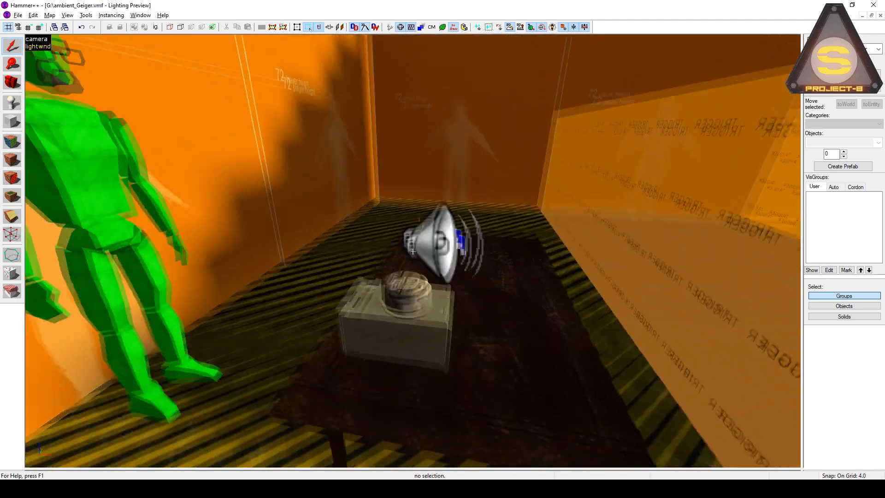
pyautogui.press('d')
pyautogui.press('z')
pyautogui.click(356, 276)
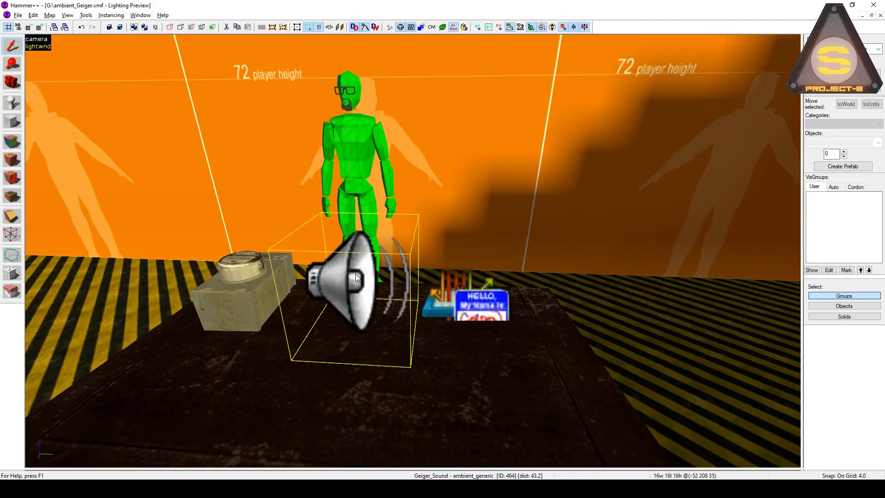
pyautogui.doubleClick(356, 277)
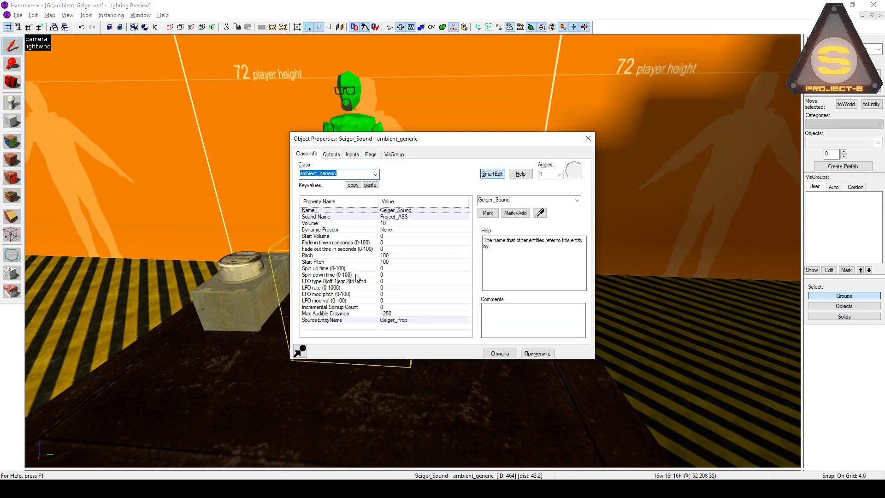
pyautogui.moveTo(427, 138); pyautogui.dragTo(630, 149)
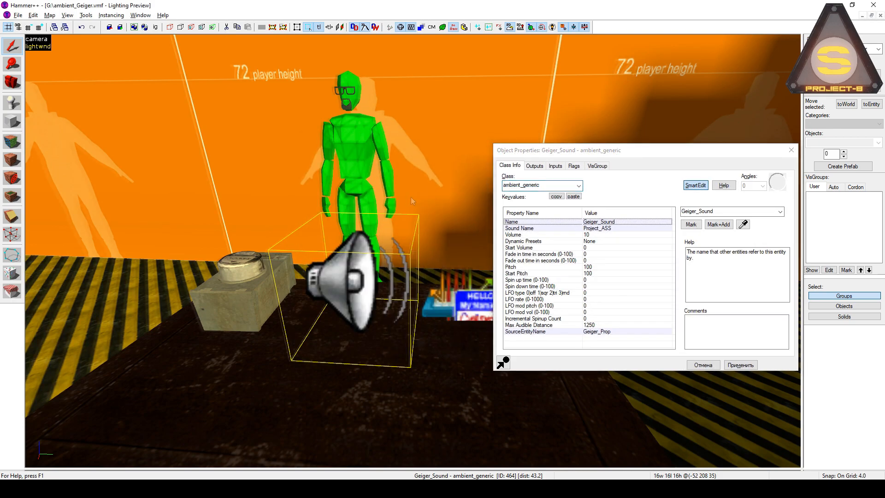
# Examine the Sound Name property of the Geiger_Sound entity.
pyautogui.press('z')
pyautogui.press('a')
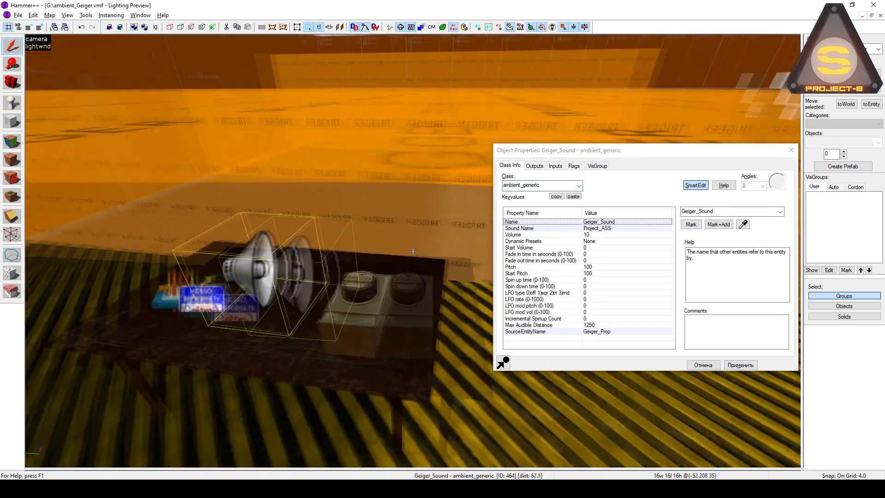
pyautogui.press('z')
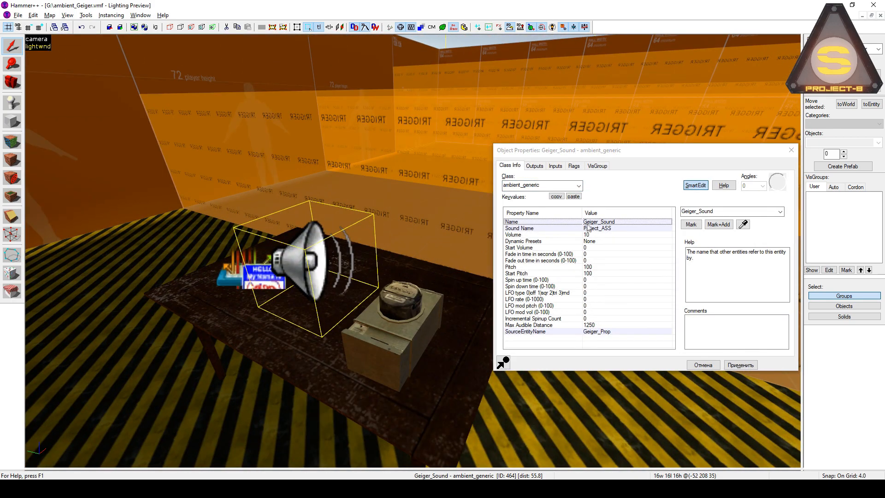
pyautogui.click(586, 227)
pyautogui.click(723, 211)
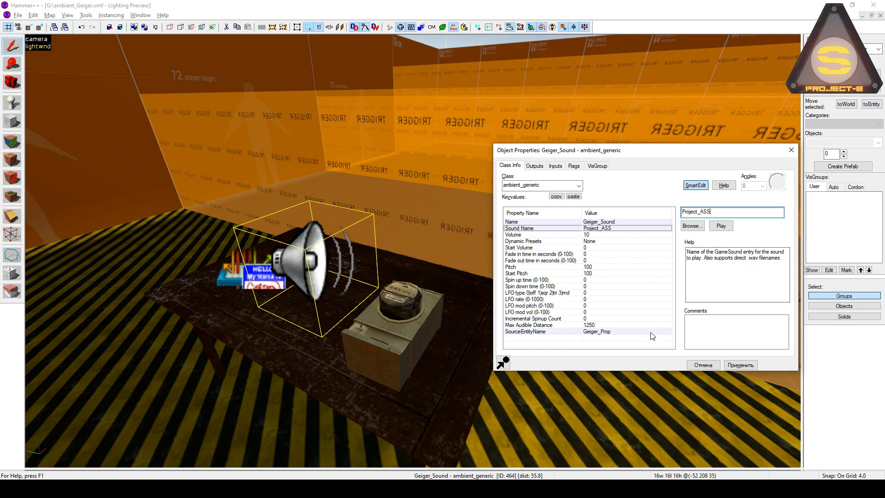
# Check the SourceEntityName of Geiger_Sound against the name of the power box prop, and return to the sound entity.
pyautogui.click(525, 331)
pyautogui.doubleClick(730, 211)
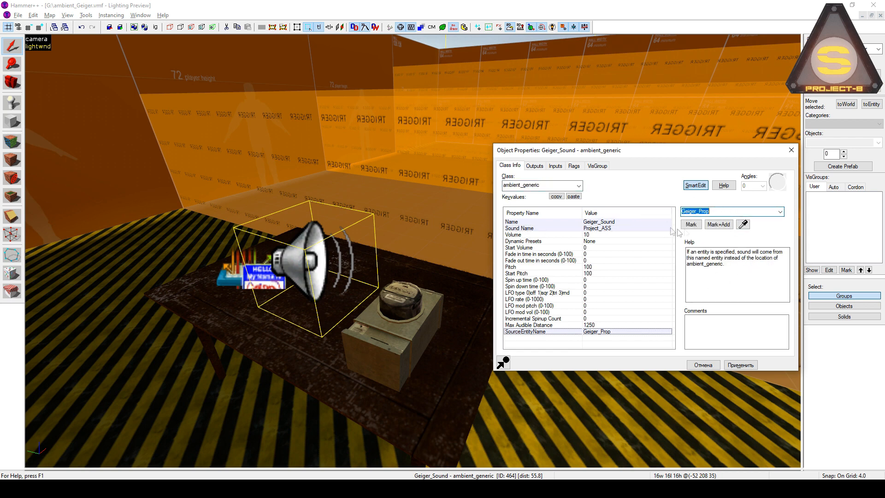
pyautogui.click(403, 327)
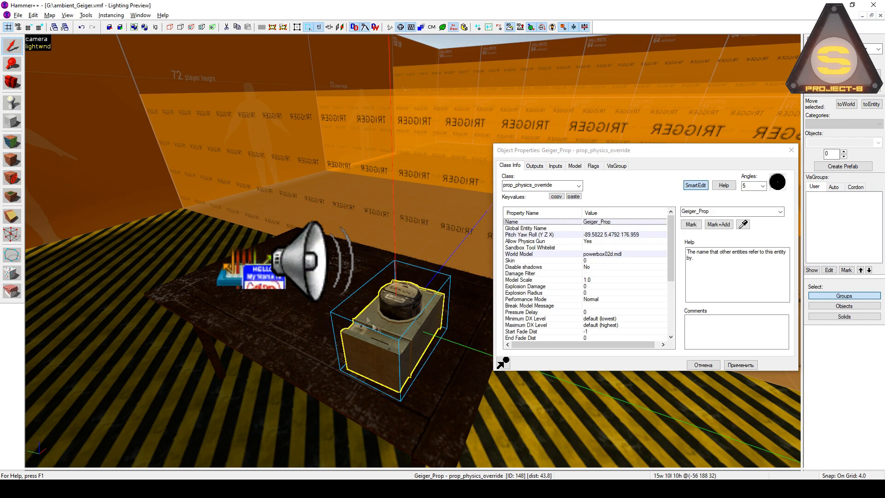
pyautogui.click(307, 251)
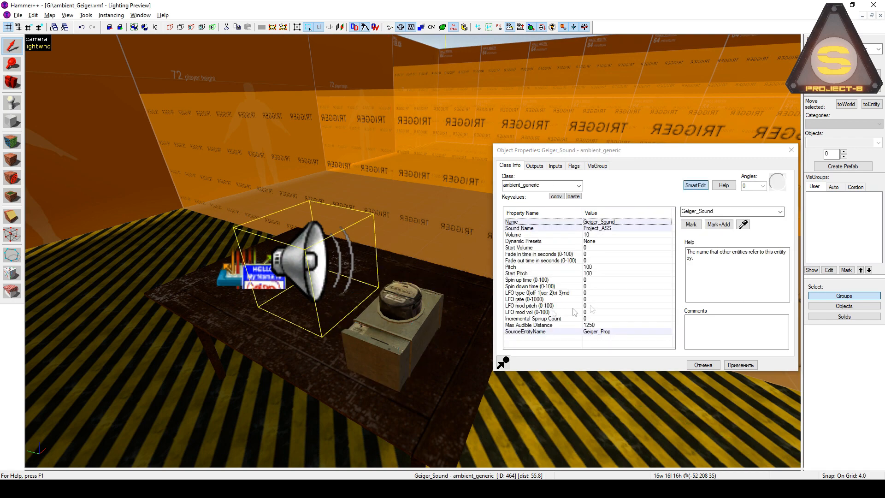
# Show the flags of the Geiger_Sound entity and highlight Start Silent without toggling it.
pyautogui.press('z')
pyautogui.press('w')
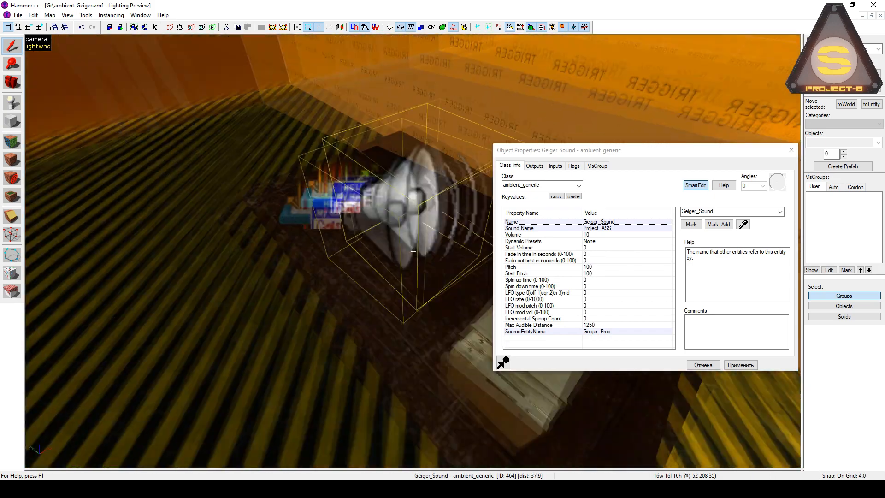
pyautogui.press('s')
pyautogui.press('z')
pyautogui.click(575, 166)
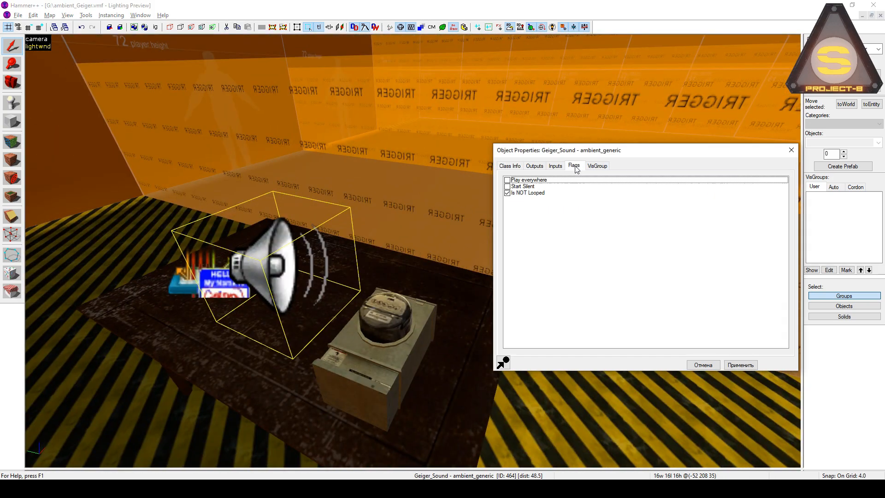
pyautogui.click(525, 186)
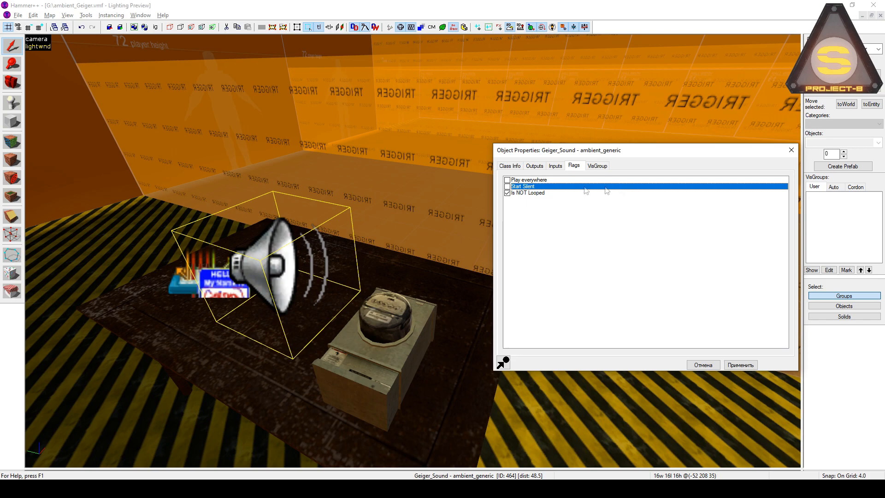
# Select the filter_activator_name entity on the table and inspect its Filter Name property.
pyautogui.press('z')
pyautogui.press('z')
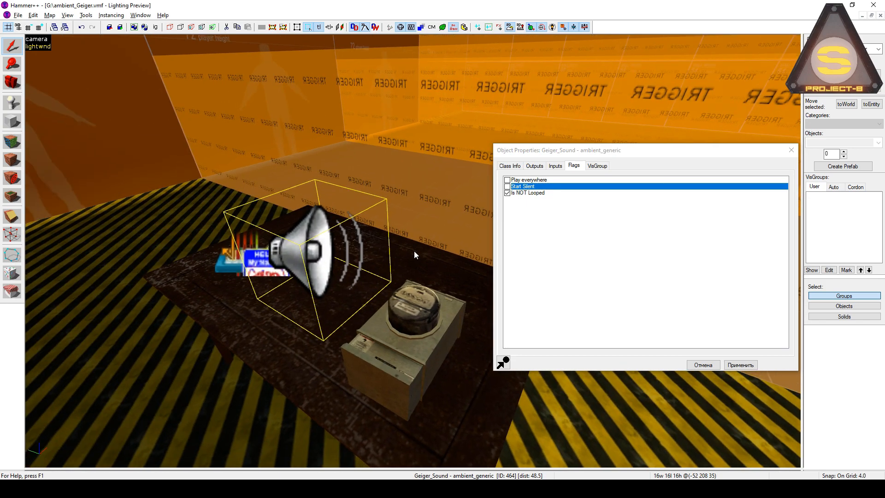
pyautogui.press('z')
pyautogui.press('s')
pyautogui.press('z')
pyautogui.press('z')
pyautogui.press('w')
pyautogui.press('z')
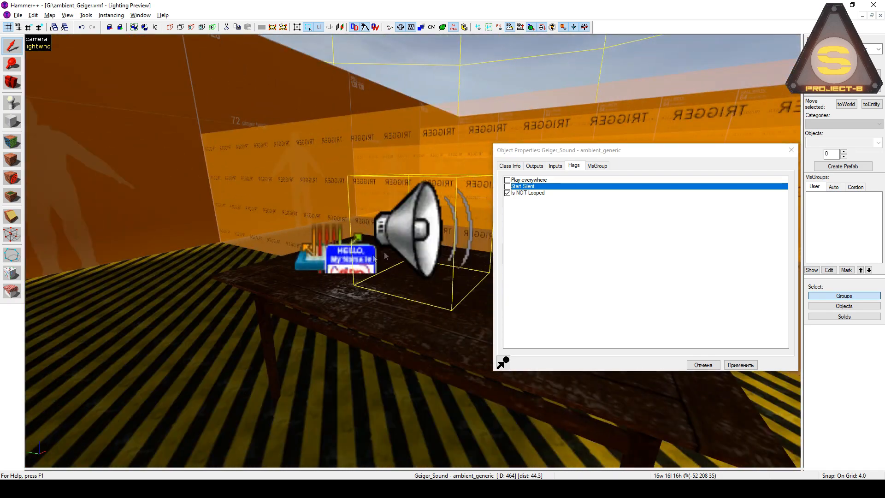
pyautogui.click(329, 264)
pyautogui.click(505, 167)
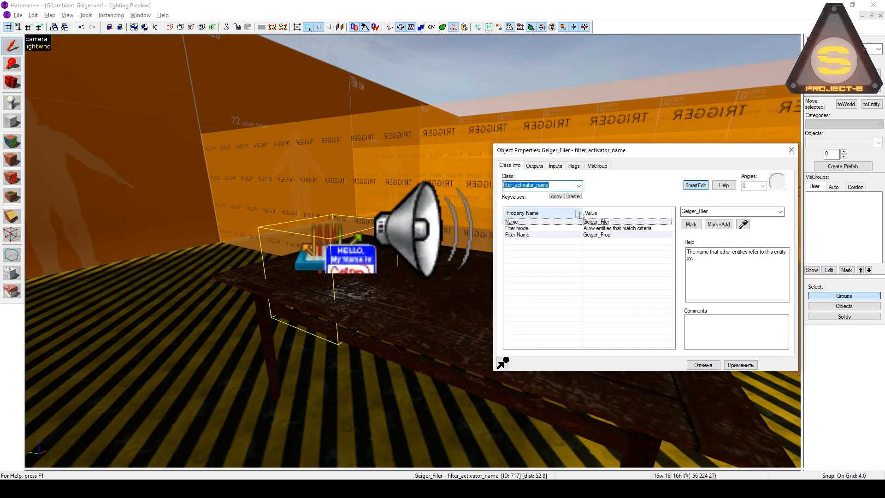
pyautogui.click(636, 235)
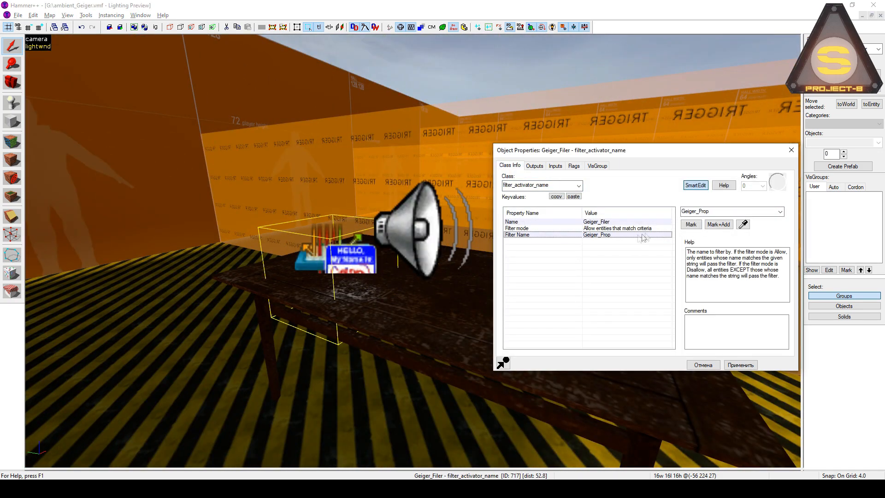
# Select the large trigger_multiple around the table and inspect its Filter Name and Delay Before Reset properties.
pyautogui.press('z')
pyautogui.press('z')
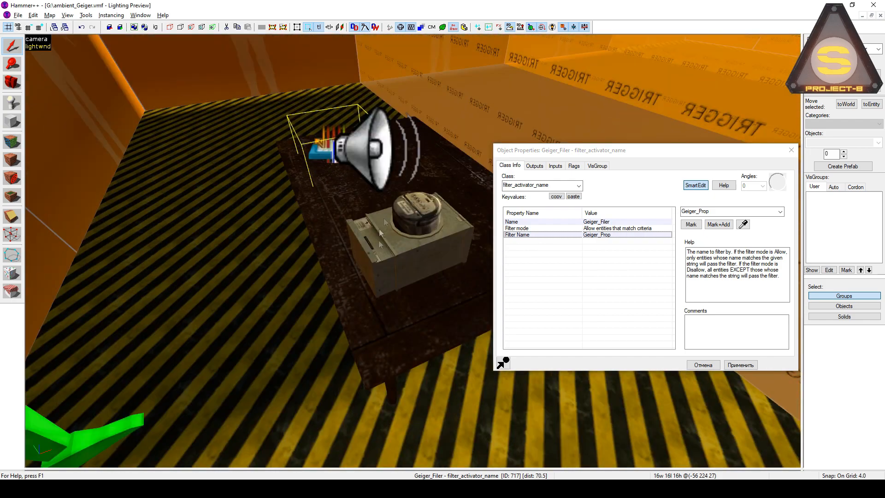
pyautogui.press('z')
pyautogui.press('s')
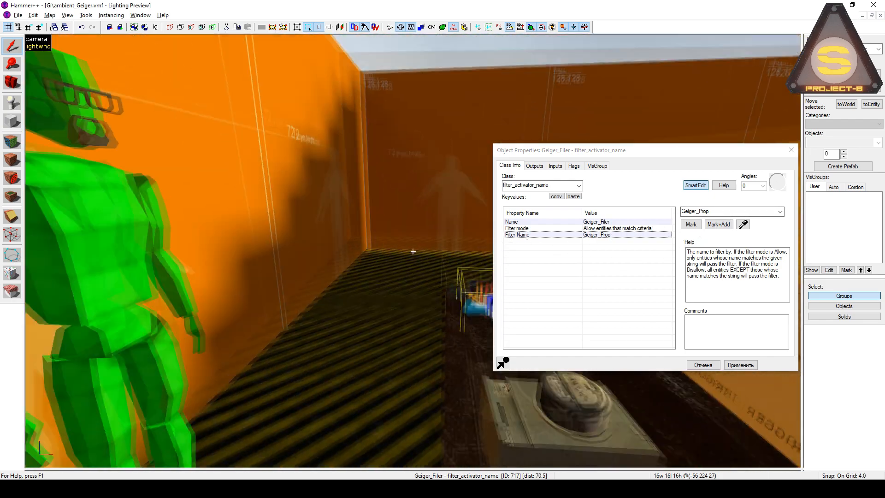
pyautogui.press('s')
pyautogui.press('z')
pyautogui.click(394, 254)
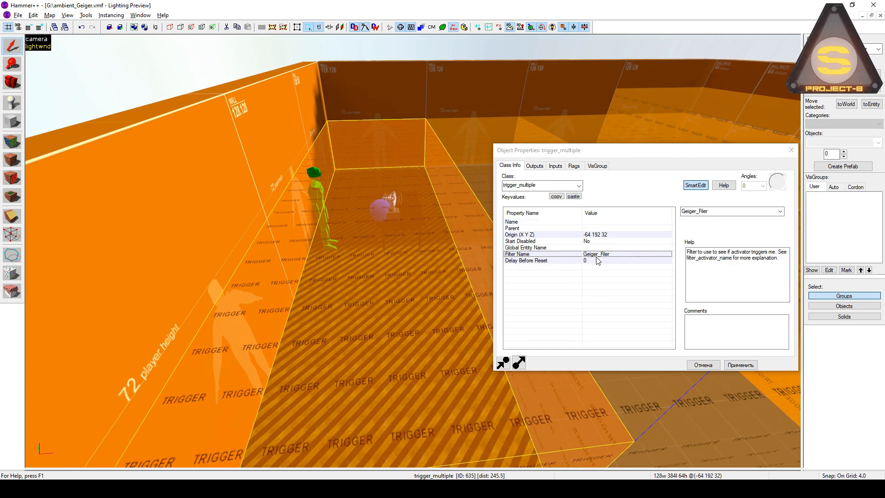
pyautogui.doubleClick(716, 211)
pyautogui.click(626, 261)
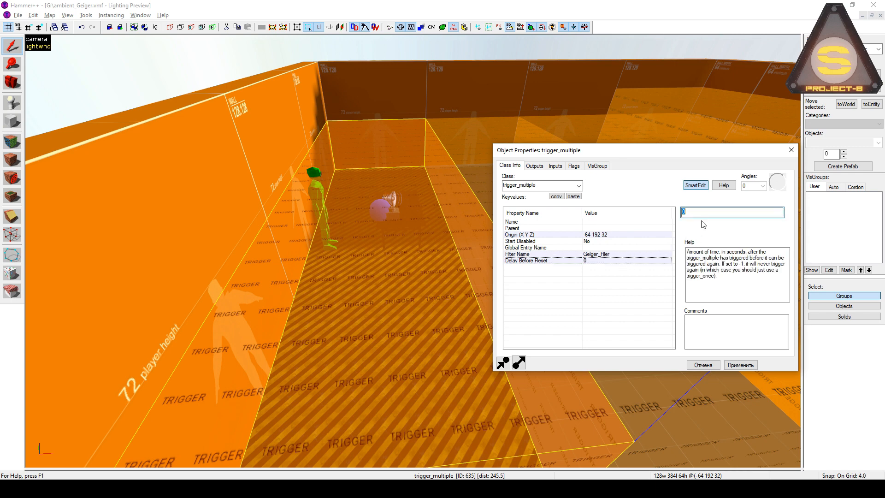
# Show the flags of the trigger_multiple and highlight Physics Objects, viewing the power box prop.
pyautogui.click(576, 166)
pyautogui.click(541, 199)
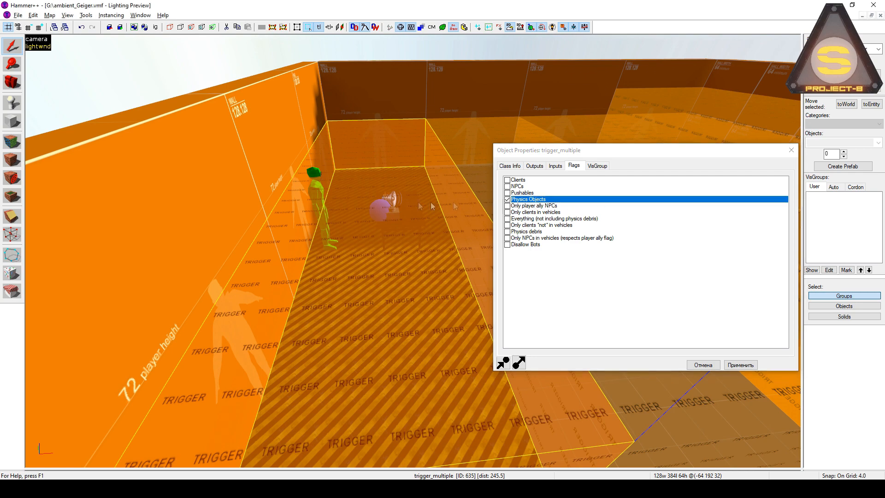
pyautogui.press('z')
pyautogui.press('w')
pyautogui.press('z')
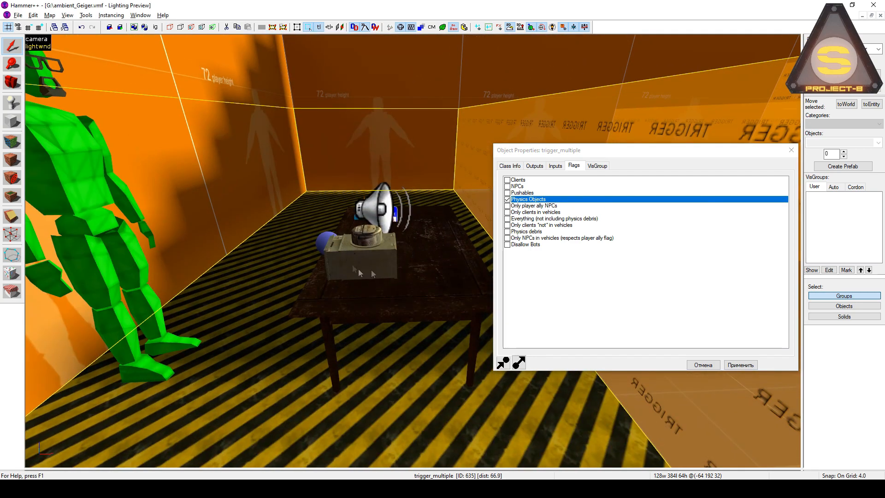
# Show the trigger's outputs and examine the input and parameter of the OnStartTouch Volume output.
pyautogui.click(534, 166)
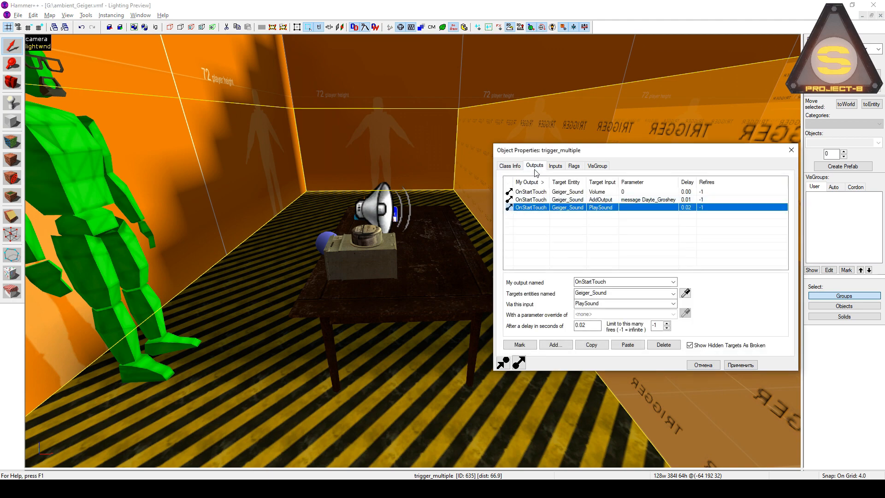
pyautogui.click(567, 193)
pyautogui.press('z')
pyautogui.press('s')
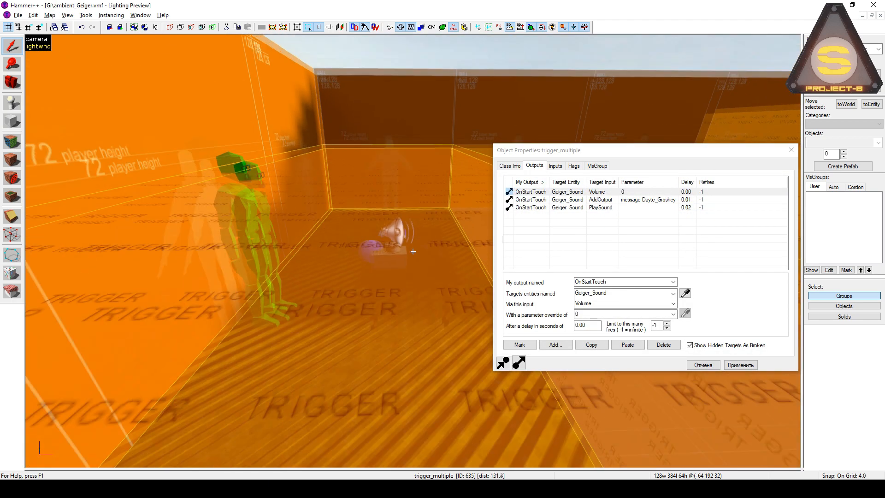
pyautogui.press('z')
pyautogui.click(623, 303)
pyautogui.click(617, 313)
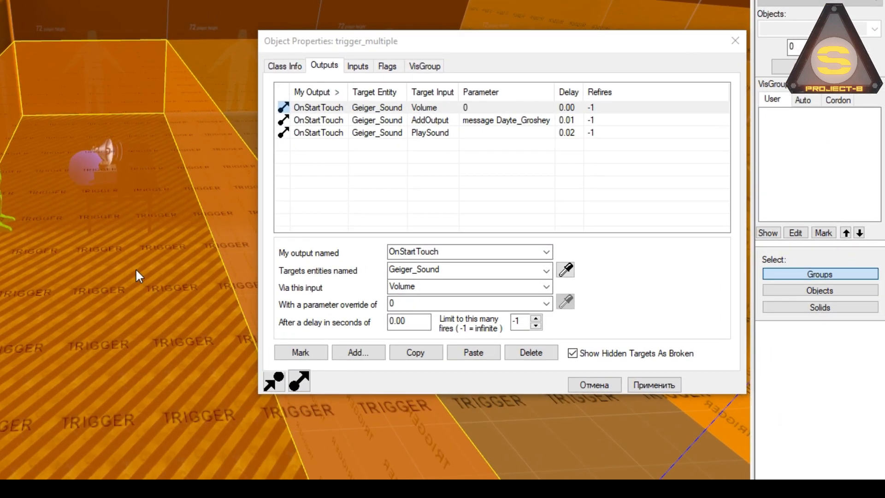
# Examine the OnStartTouch AddOutput entry targeting Geiger_Sound and highlight the word "message" in its parameter override.
pyautogui.press('z')
pyautogui.press('w')
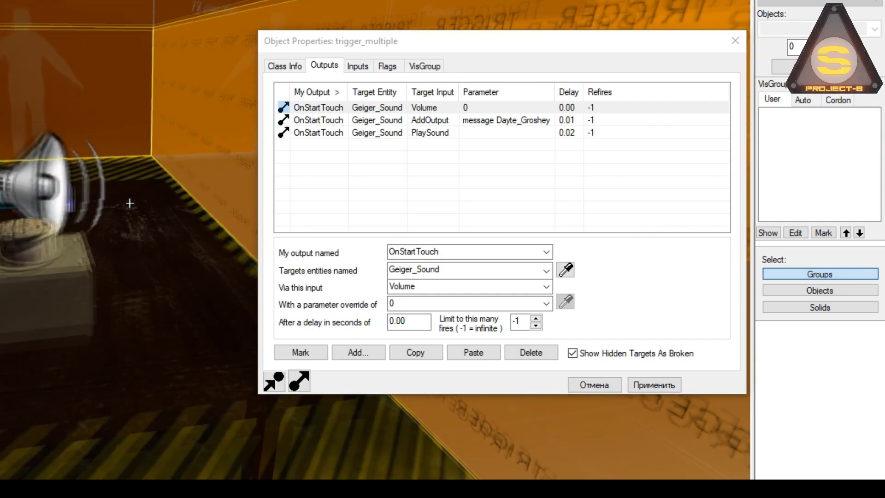
pyautogui.press('z')
pyautogui.click(405, 121)
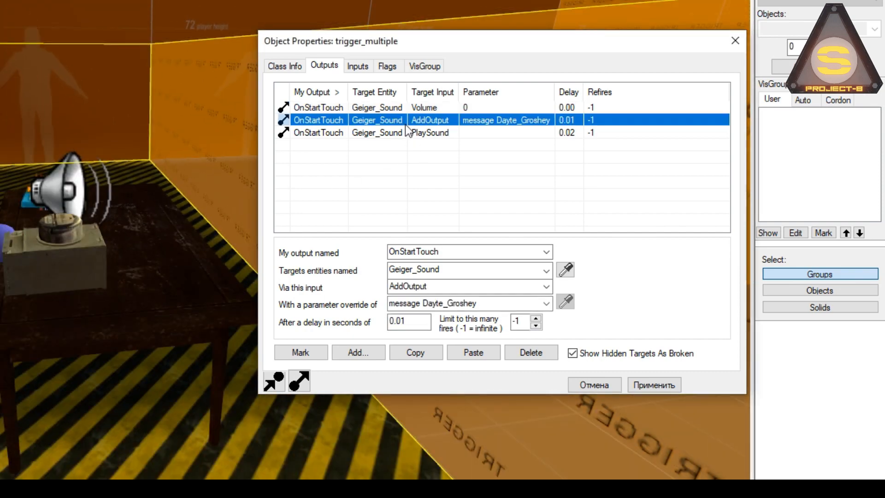
pyautogui.click(465, 282)
pyautogui.click(421, 304)
pyautogui.click(421, 304)
pyautogui.moveTo(422, 306); pyautogui.dragTo(379, 313)
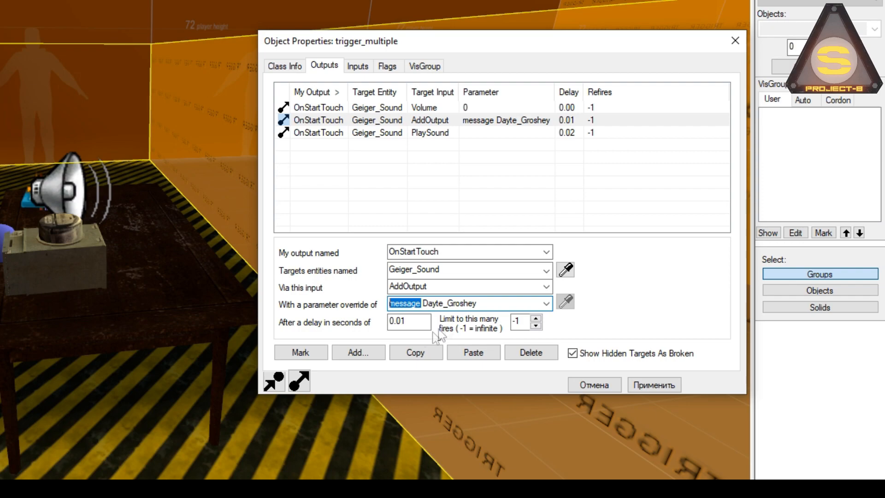
# Select the Geiger_Sound ambient_generic above the table and examine its Sound Name property.
pyautogui.click(91, 205)
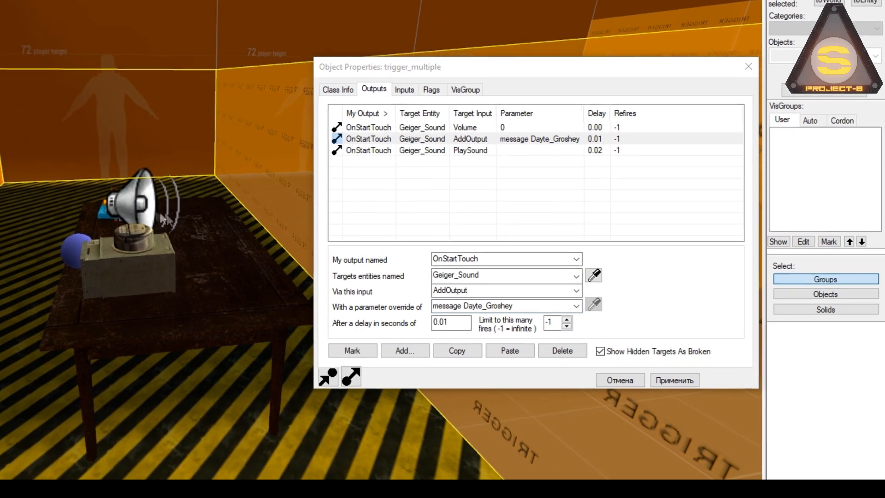
pyautogui.click(165, 219)
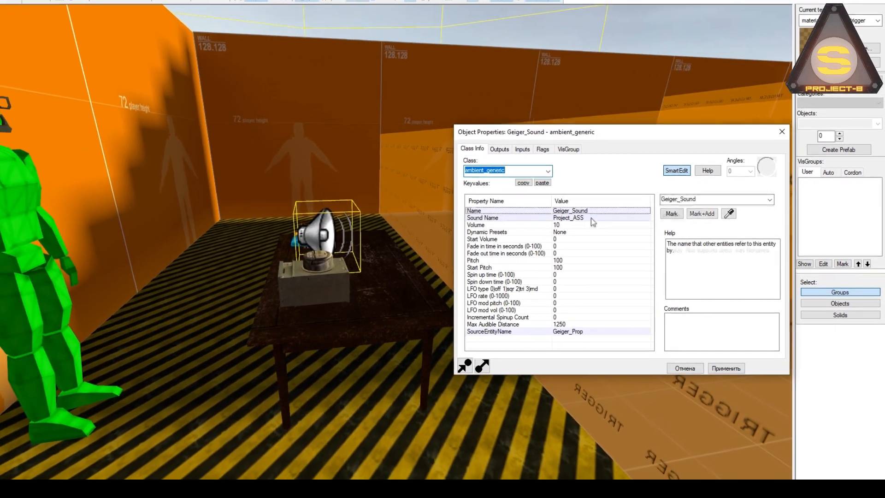
pyautogui.click(591, 218)
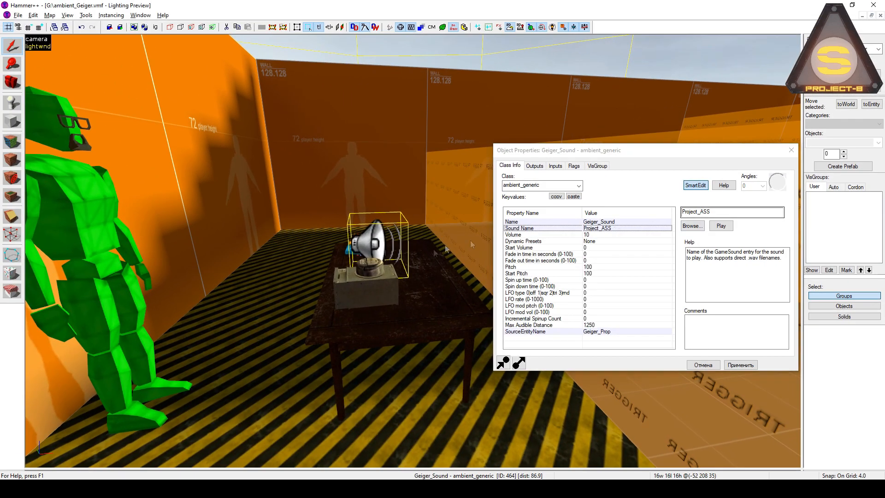
# Reselect the trigger_multiple around the table, show its outputs and highlight "Dayte_Groshey" in the AddOutput parameter override.
pyautogui.press('z')
pyautogui.press('s')
pyautogui.press('z')
pyautogui.click(413, 249)
pyautogui.click(534, 166)
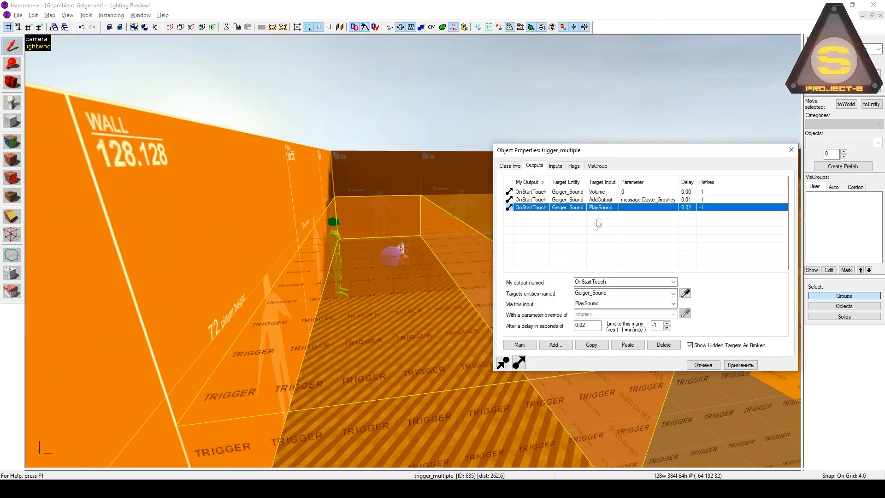
pyautogui.click(606, 199)
pyautogui.click(621, 316)
pyautogui.click(601, 313)
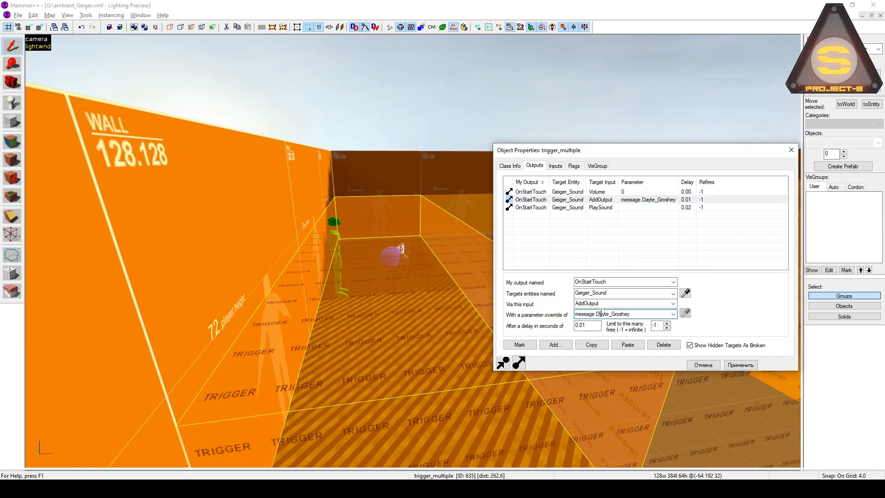
pyautogui.moveTo(596, 313); pyautogui.dragTo(636, 314)
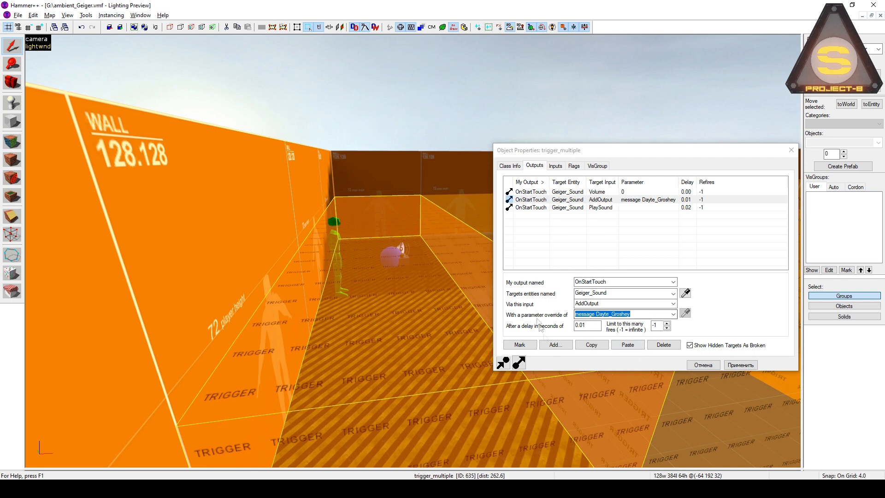
pyautogui.click(648, 313)
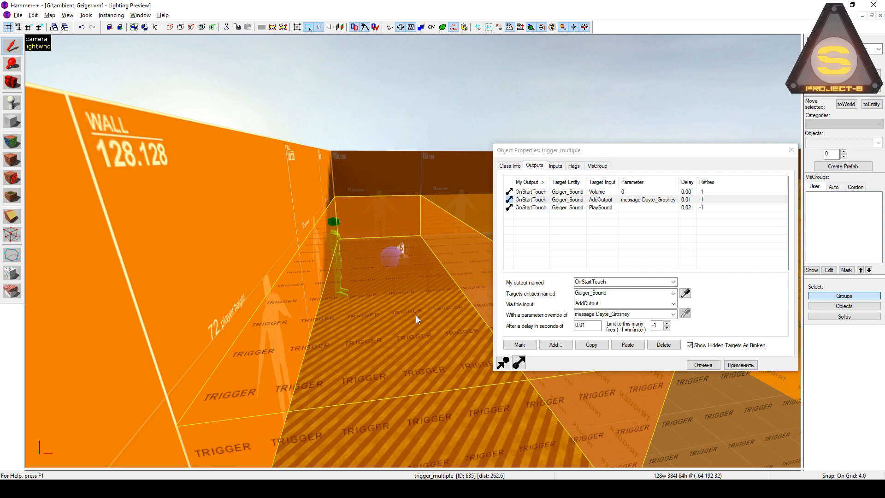
# Examine the delay and target input of the trigger's OnStartTouch PlaySound output.
pyautogui.click(562, 208)
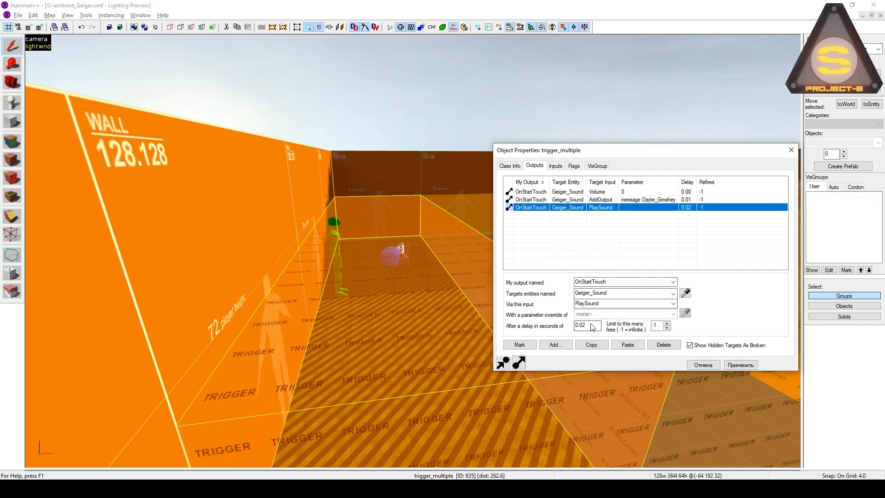
pyautogui.moveTo(593, 327); pyautogui.dragTo(579, 328)
pyautogui.click(611, 304)
pyautogui.click(433, 283)
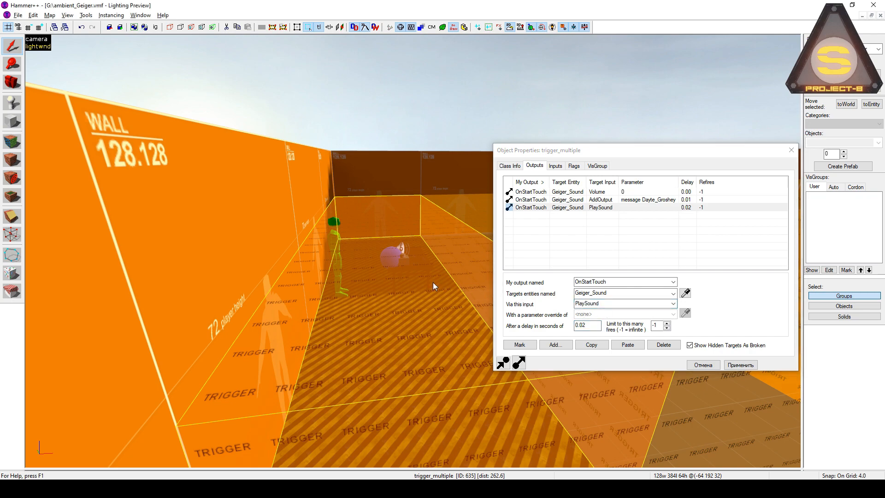
# Select the second trigger_multiple, next to the table's one, and highlight project_s_loop/Geiger_Low.wav in its AddOutput parameter override.
pyautogui.press('z')
pyautogui.press('d')
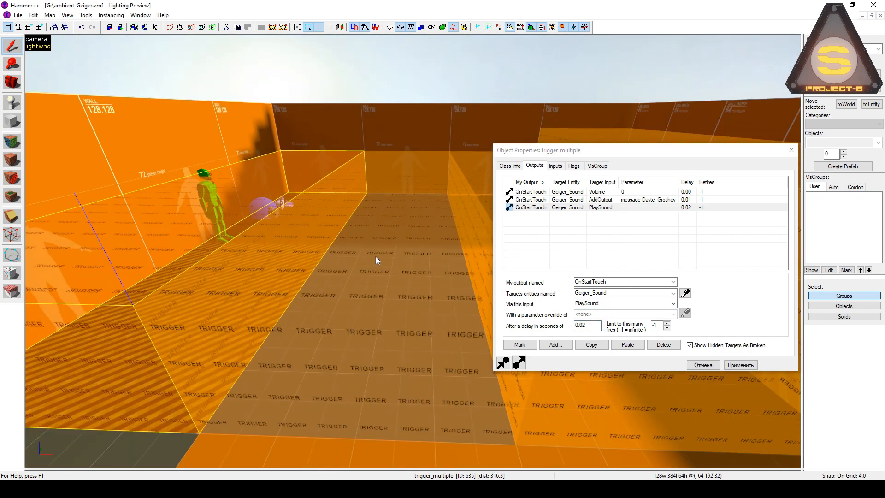
pyautogui.click(375, 256)
pyautogui.click(640, 199)
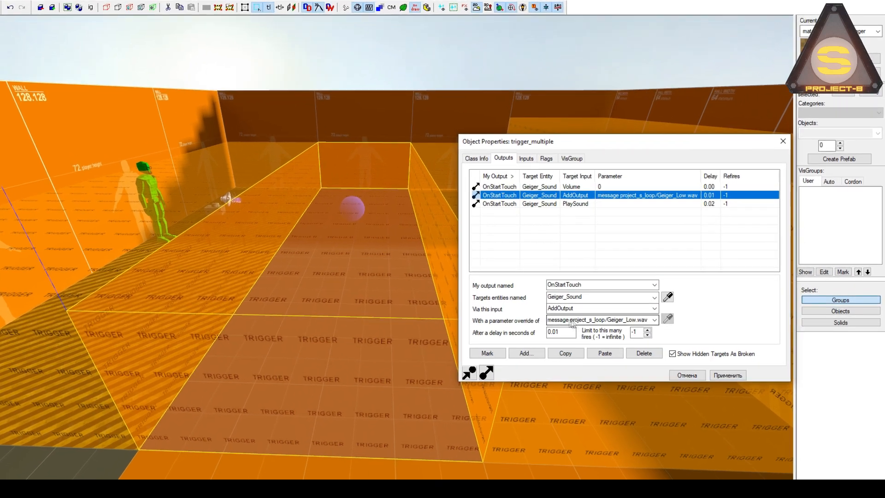
pyautogui.click(639, 314)
pyautogui.click(598, 314)
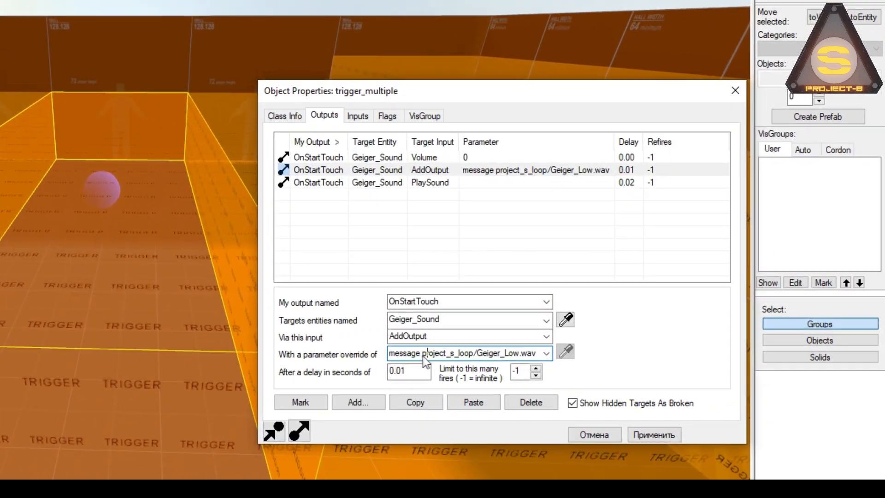
pyautogui.moveTo(421, 356); pyautogui.dragTo(556, 355)
# Select the third trigger_multiple in the row and examine its OnStartTouch AddOutput entry.
pyautogui.press('d')
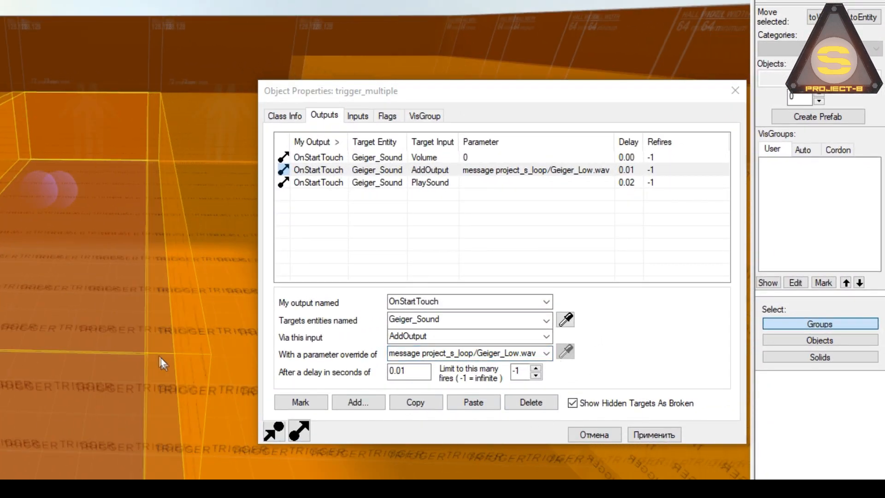
pyautogui.click(171, 378)
pyautogui.click(422, 171)
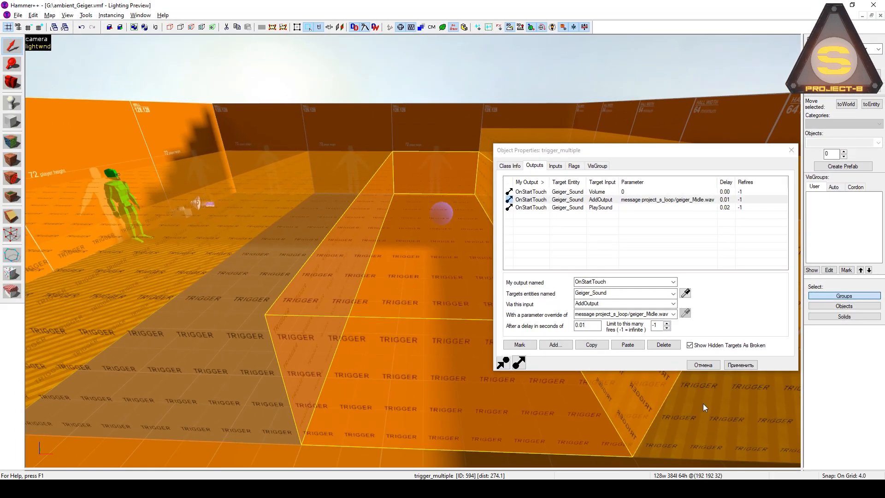
# Select the fourth trigger_multiple and highlight project_s_loop/geiger_Hight.wav in its AddOutput parameter override.
pyautogui.click(657, 442)
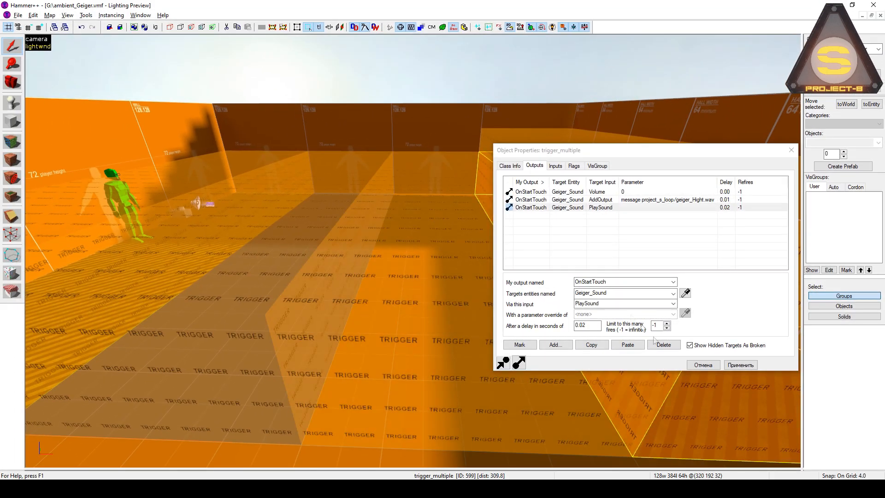
pyautogui.click(620, 199)
pyautogui.click(652, 316)
pyautogui.moveTo(598, 314); pyautogui.dragTo(689, 315)
# Select the trigger_hurt above the last trigger, inspect its Damage, Damage Type and flags, and close its properties.
pyautogui.press('z')
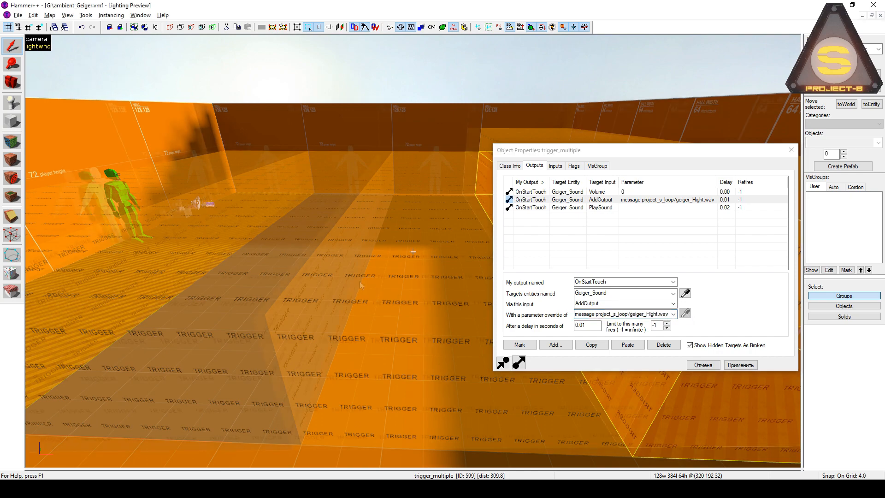
pyautogui.press('w')
pyautogui.press('z')
pyautogui.click(411, 233)
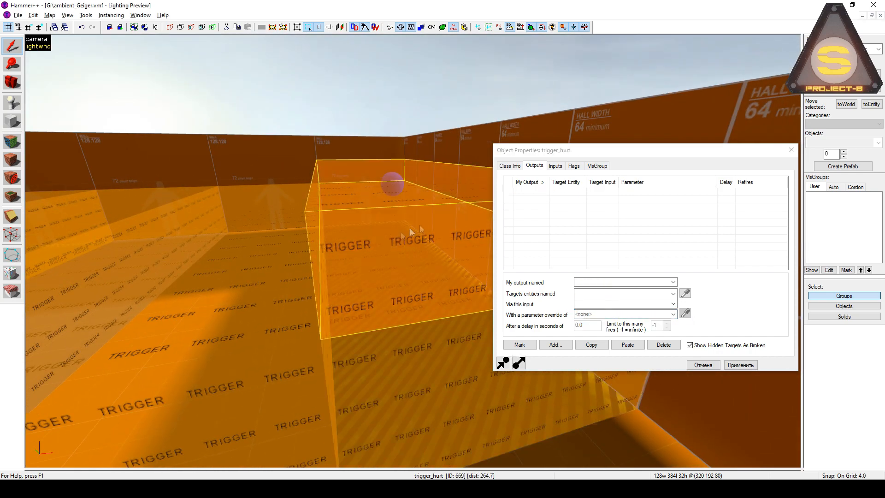
pyautogui.click(510, 165)
pyautogui.click(632, 268)
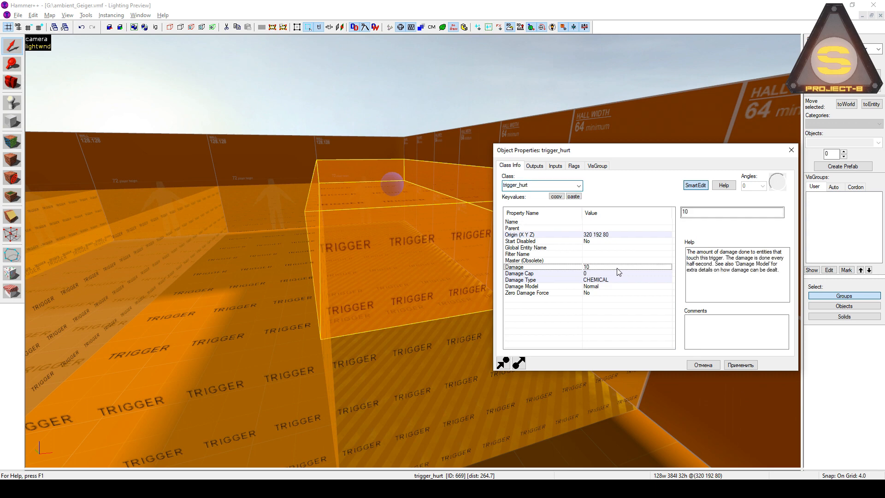
pyautogui.click(632, 280)
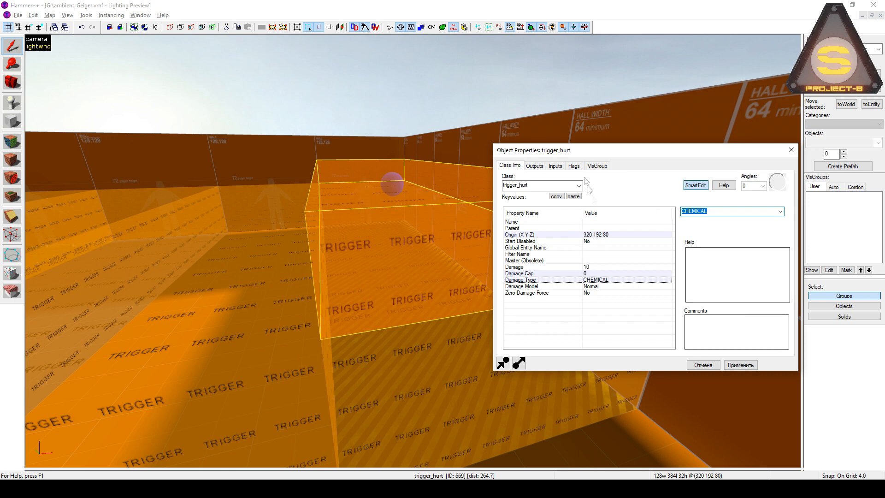
pyautogui.click(573, 167)
pyautogui.click(510, 166)
pyautogui.click(697, 368)
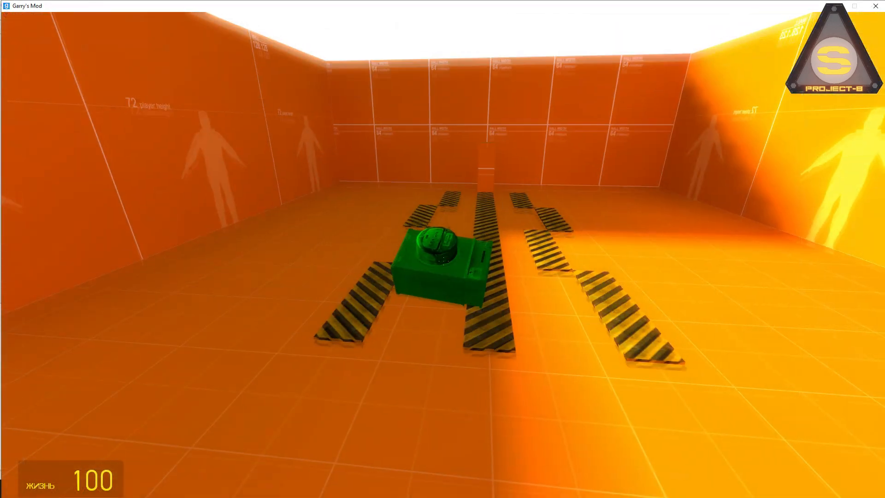
# Switch to Garry's Mod and test the distance-sensing box by moving it toward and away from the pillar, carried and with the gun.
pyautogui.press('w')
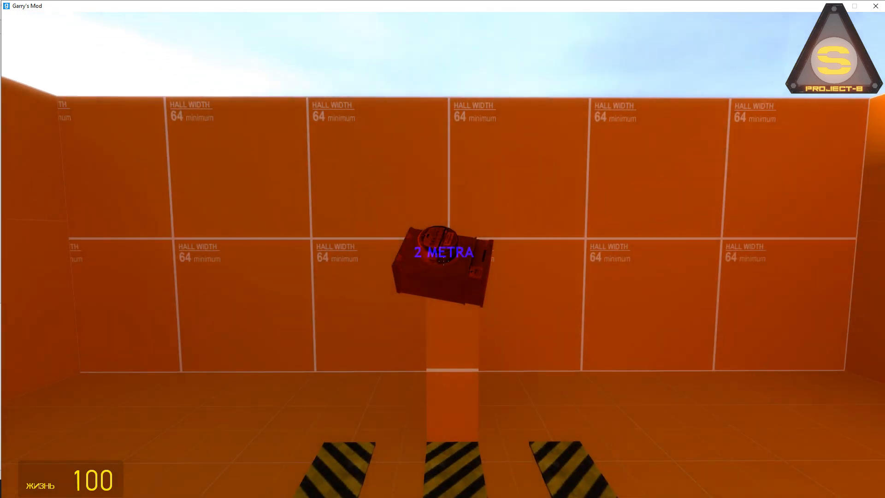
pyautogui.press('w')
pyautogui.press('s')
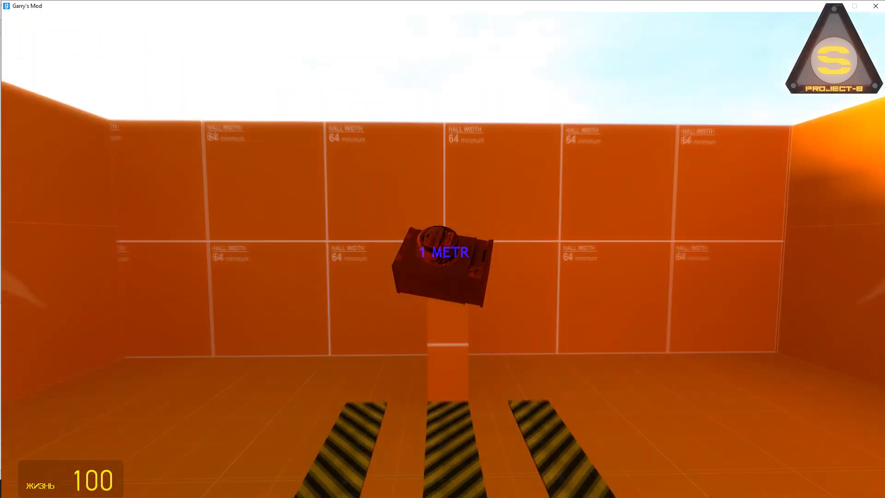
pyautogui.press('s')
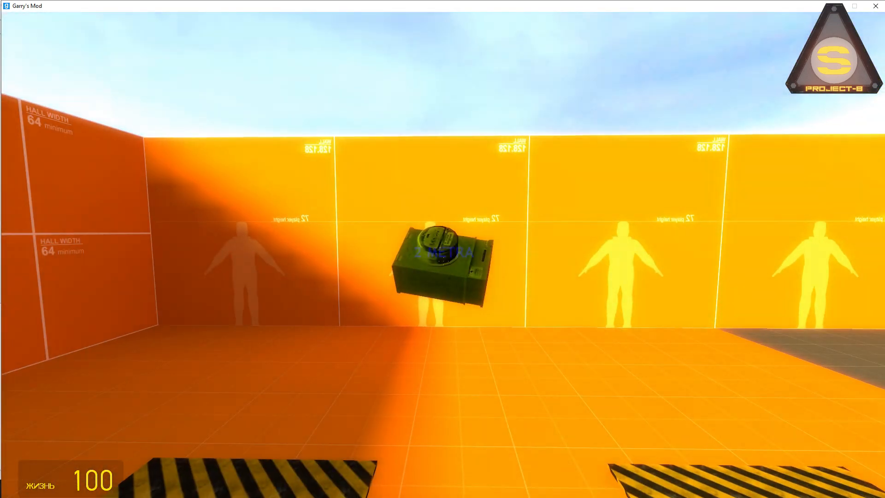
pyautogui.press('d')
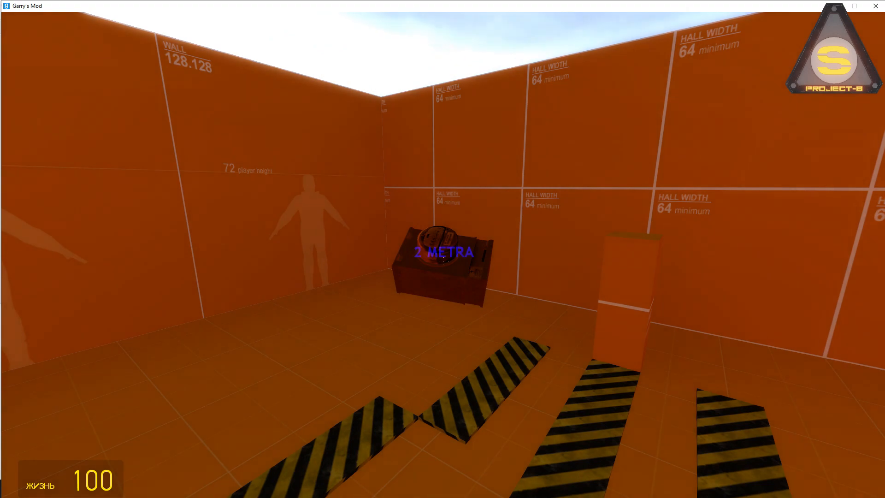
pyautogui.press('e')
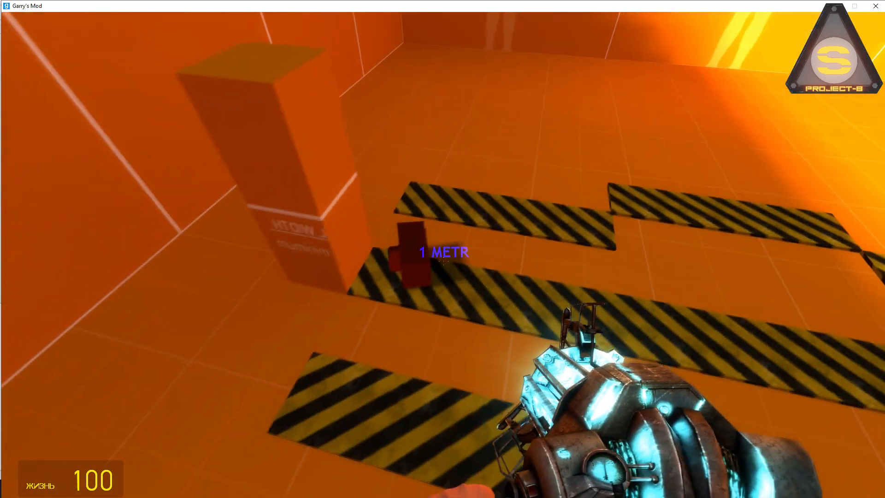
pyautogui.click(443, 260)
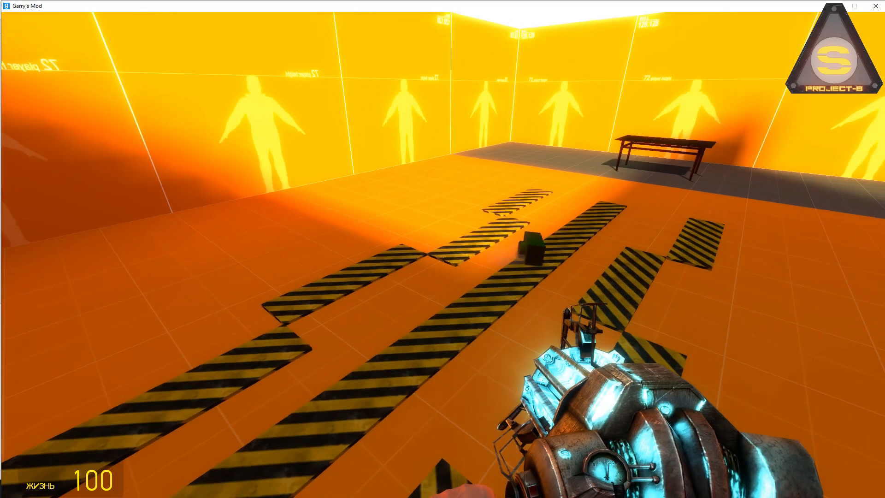
pyautogui.click(442, 249)
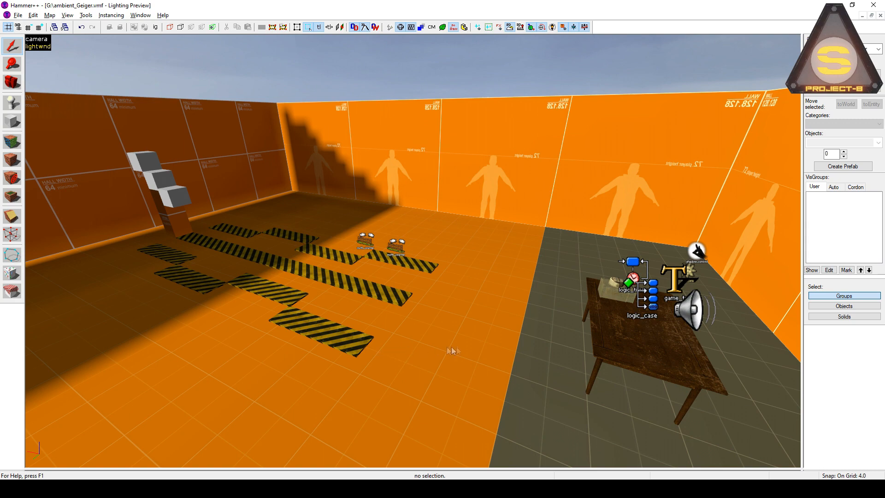
# Select the Sonar_Sound ambient_generic above the table in Hammer++, and select c4_beep0.wav in File Explorer's Project_S_Loop folder.
pyautogui.press('z')
pyautogui.press('w')
pyautogui.click(447, 265)
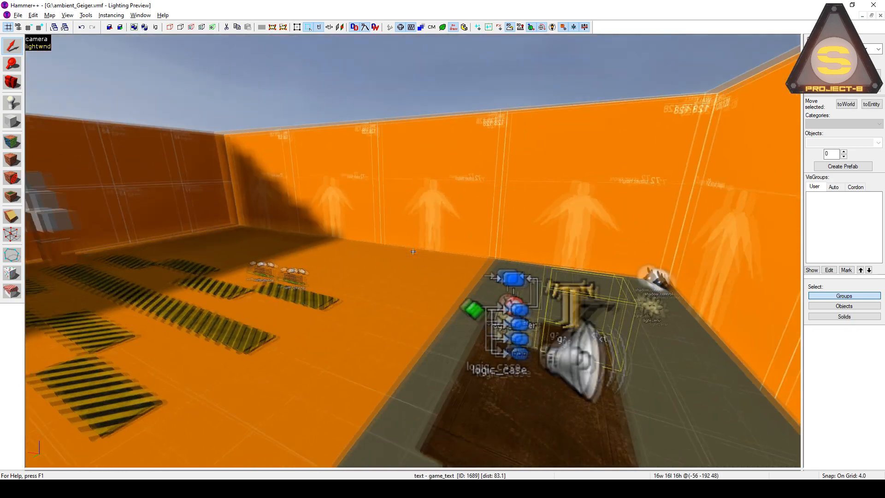
pyautogui.click(531, 332)
pyautogui.press('z')
pyautogui.press('w')
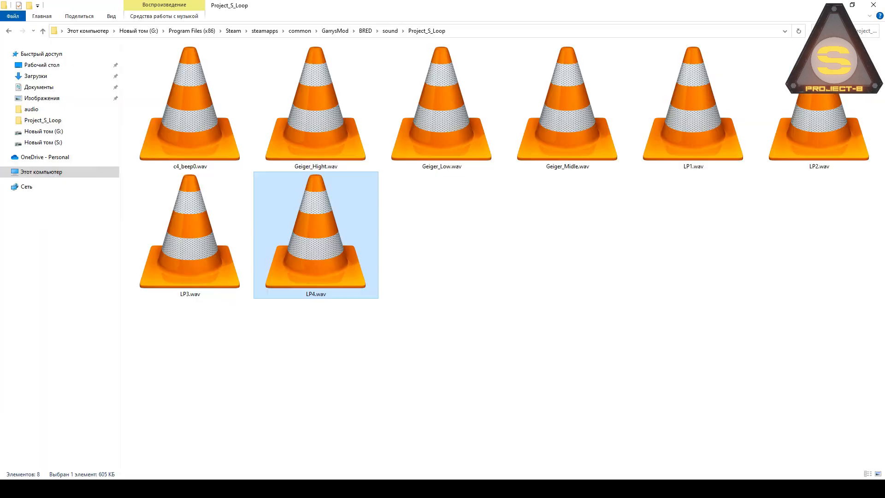
pyautogui.click(209, 83)
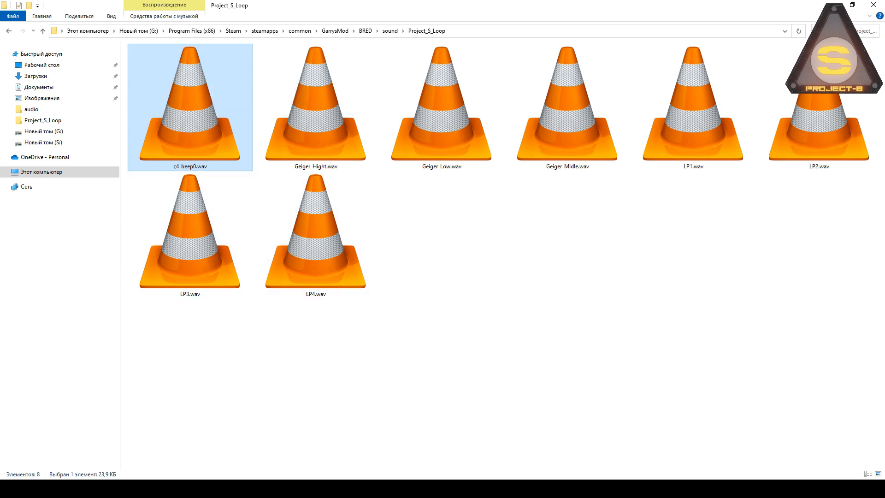
# Return to Hammer++, show the Sonar_Sound properties and highlight the project_s_loop/c4_beep0.wav path in Sound Name.
pyautogui.hotkey('alt', 'Tab')
pyautogui.press('z')
pyautogui.press('s')
pyautogui.press('z')
pyautogui.hotkey('alt', 'Return')
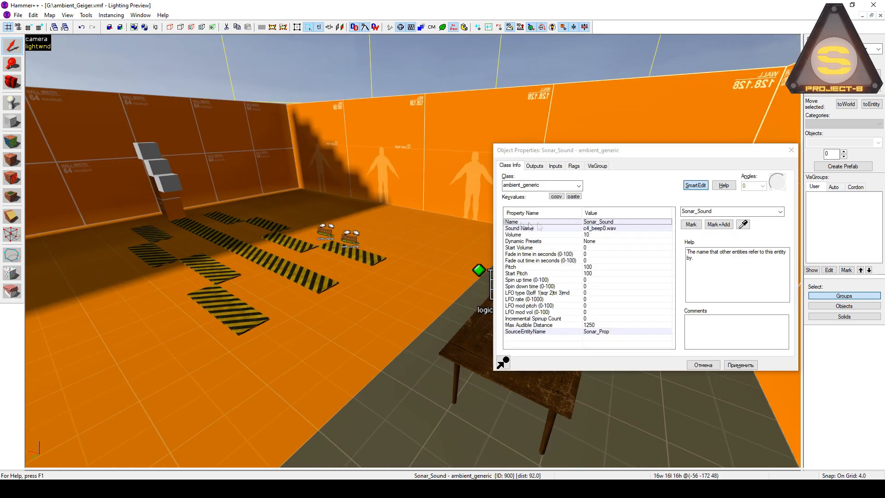
pyautogui.click(629, 229)
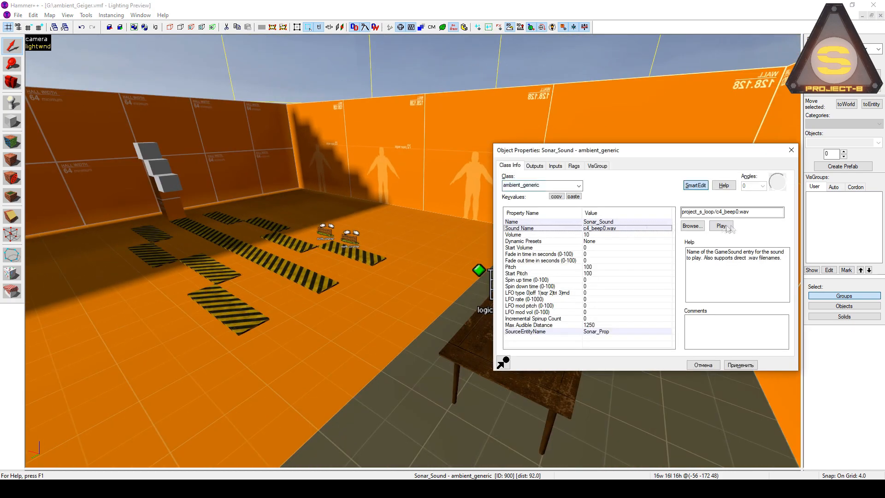
pyautogui.moveTo(760, 213); pyautogui.dragTo(676, 215)
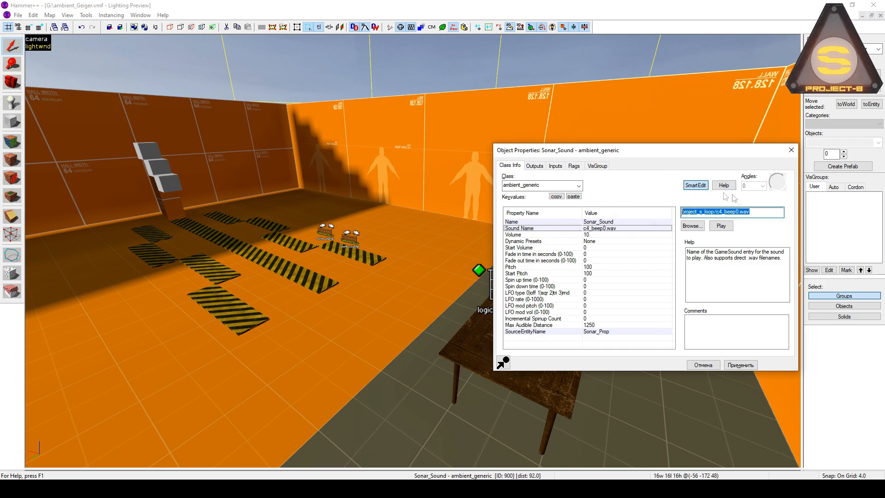
pyautogui.moveTo(615, 152); pyautogui.dragTo(472, 163)
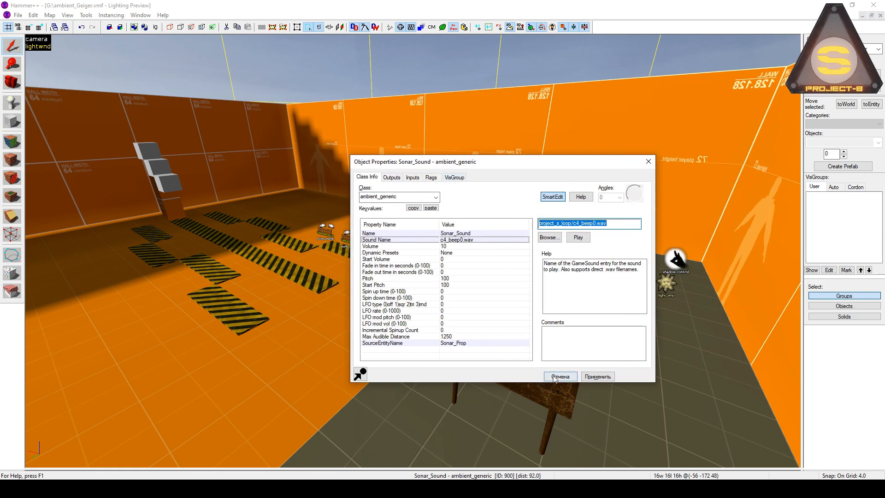
# Select the point_proximity_sensor block in the middle of the stack on the pillar and highlight its class name.
pyautogui.press('z')
pyautogui.press('w')
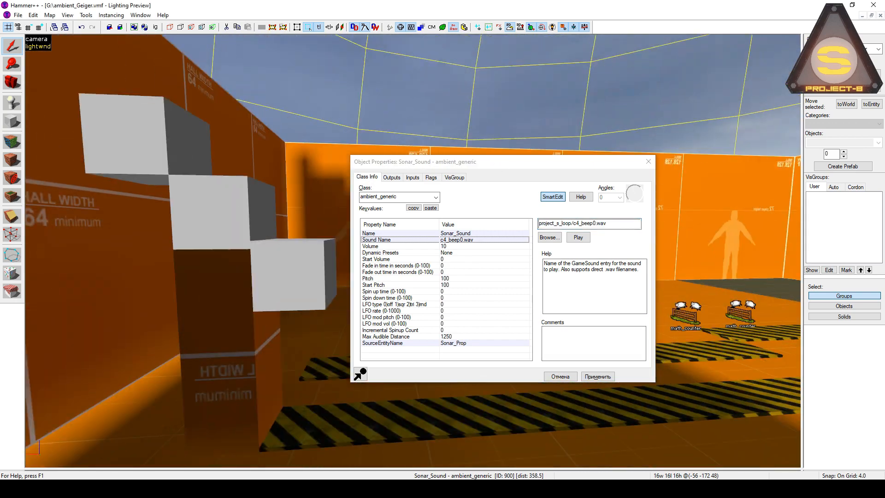
pyautogui.press('z')
pyautogui.click(208, 220)
pyautogui.click(422, 198)
pyautogui.doubleClick(422, 198)
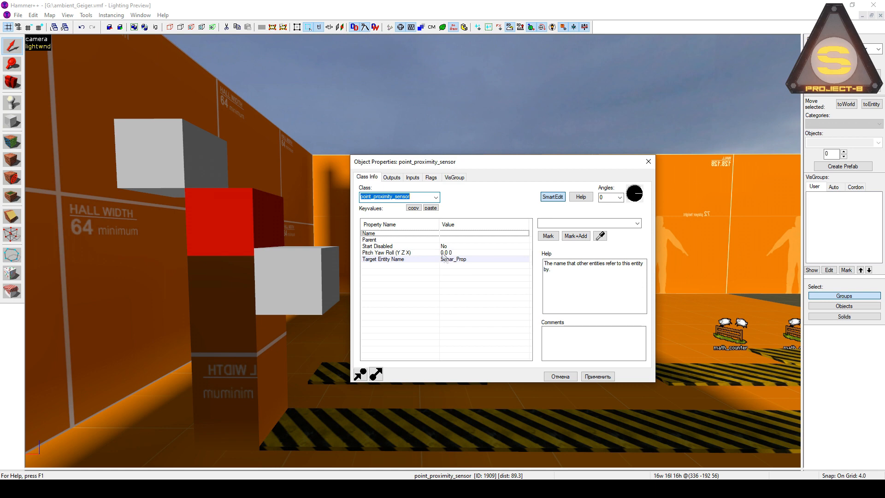
# Inspect the sensor's Parent and Target Entity Name properties, and look over at the target prop on the table.
pyautogui.click(434, 240)
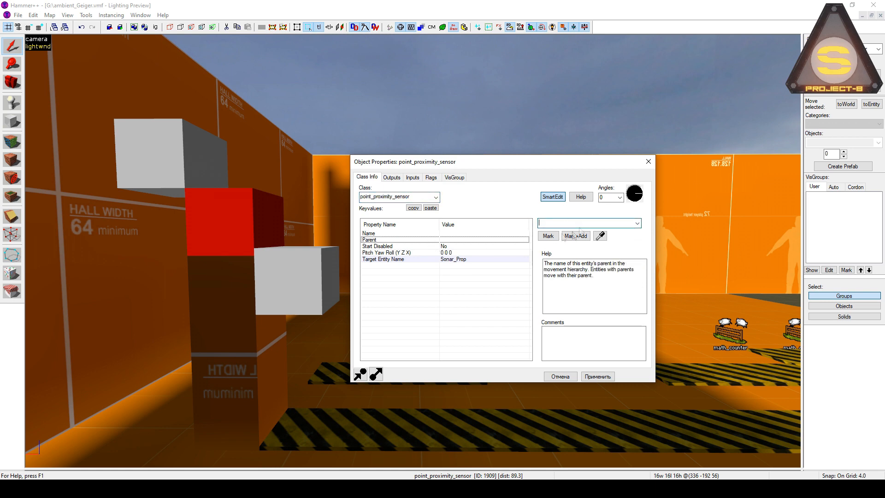
pyautogui.click(145, 274)
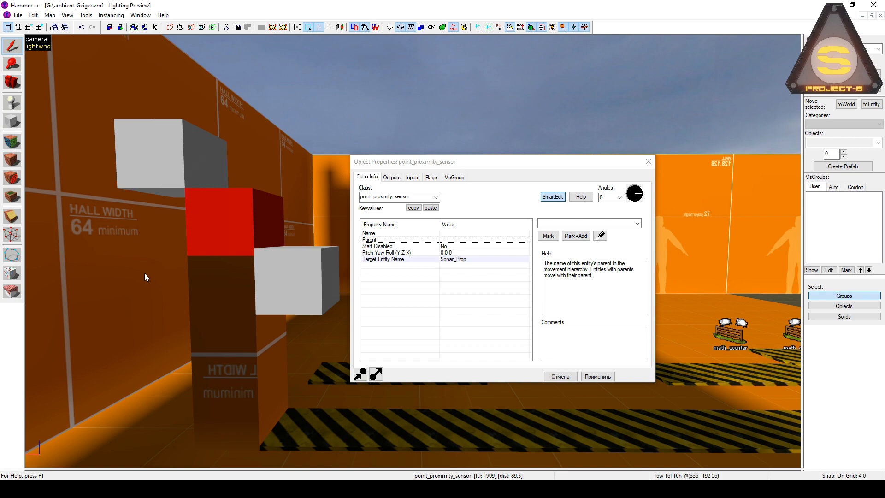
pyautogui.click(459, 259)
pyautogui.doubleClick(574, 224)
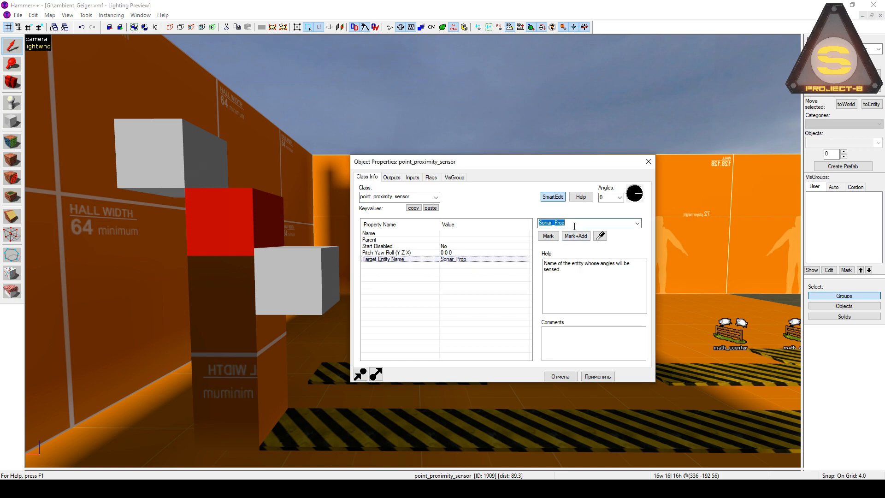
pyautogui.press('z')
pyautogui.press('w')
pyautogui.press('w')
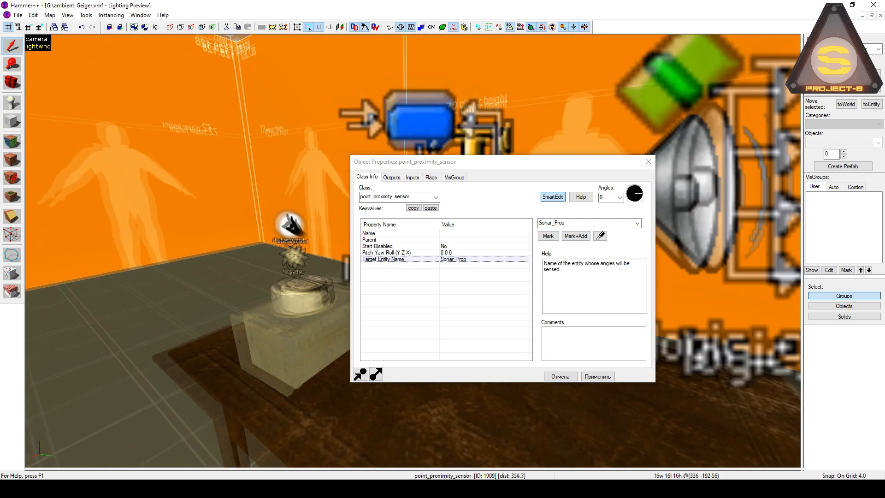
pyautogui.press('z')
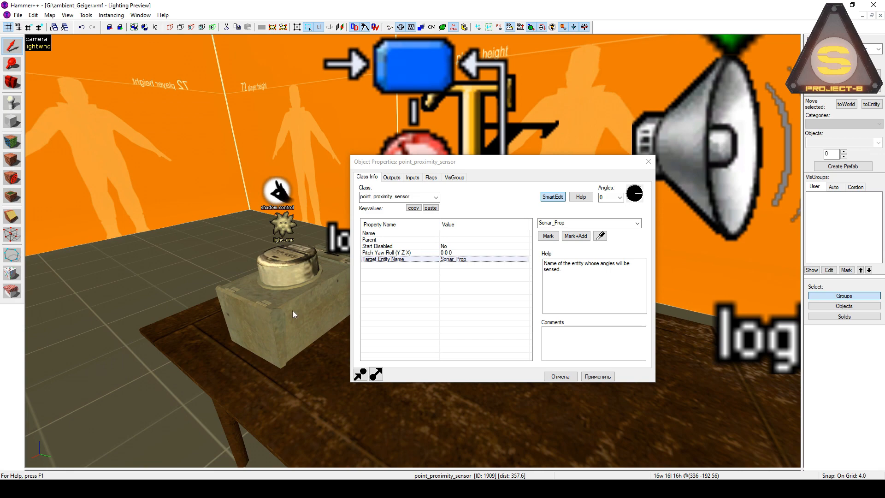
# Select the remap_1 math_remap block on the pillar and inspect its minimum and maximum input and output values.
pyautogui.press('z')
pyautogui.press('w')
pyautogui.press('z')
pyautogui.click(314, 274)
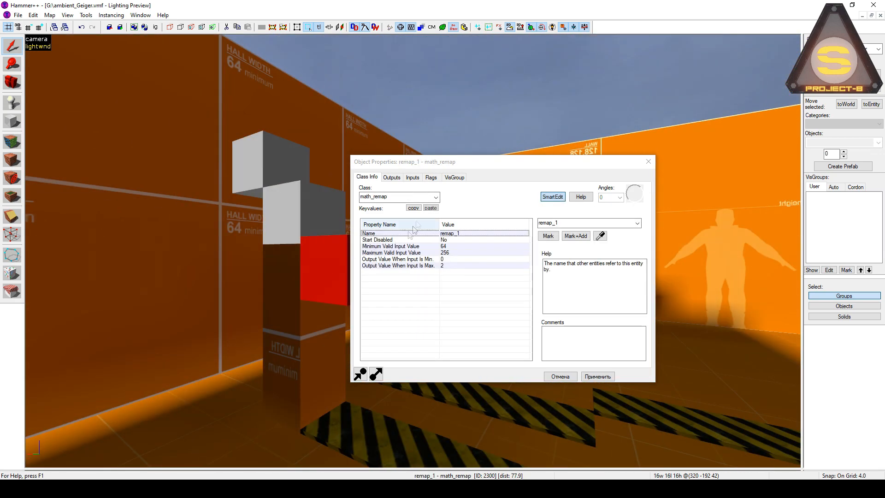
pyautogui.click(470, 246)
pyautogui.click(463, 253)
pyautogui.click(549, 224)
pyautogui.click(459, 260)
pyautogui.click(474, 266)
pyautogui.click(548, 224)
pyautogui.click(503, 260)
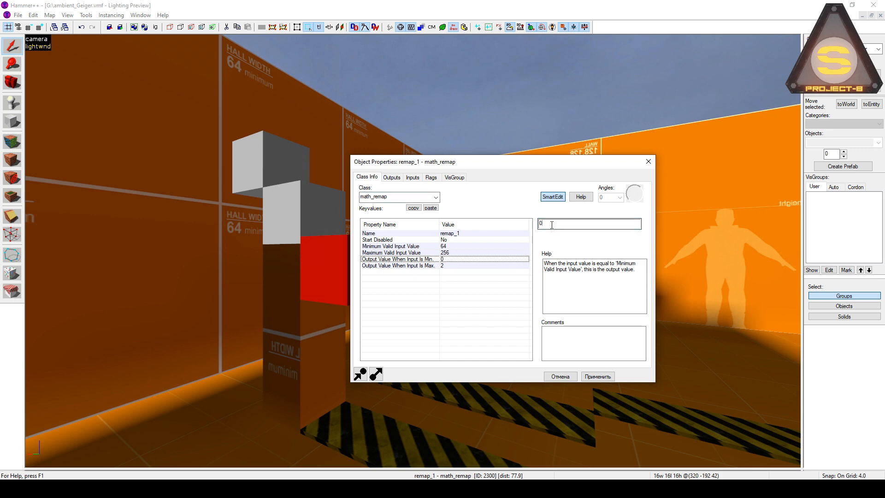
# Check the remap_1 flags, move the properties window away from the blocks and return to the class properties.
pyautogui.click(431, 178)
pyautogui.click(397, 192)
pyautogui.moveTo(471, 163); pyautogui.dragTo(593, 189)
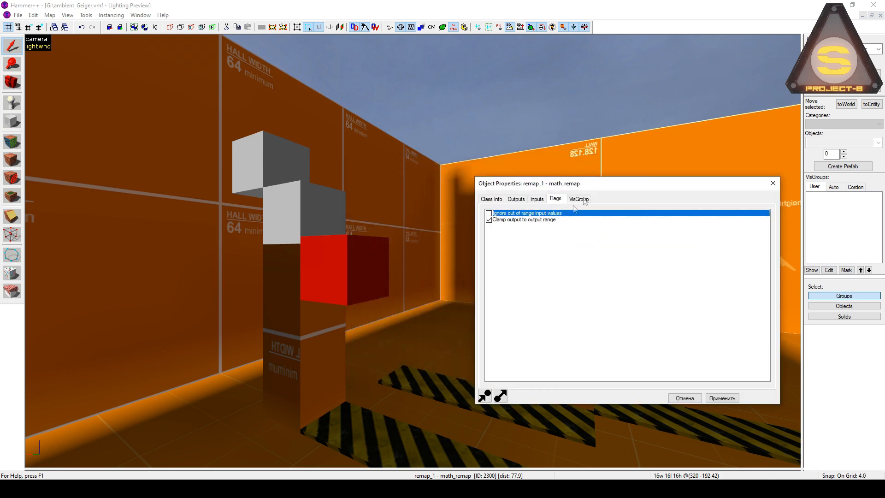
pyautogui.click(491, 199)
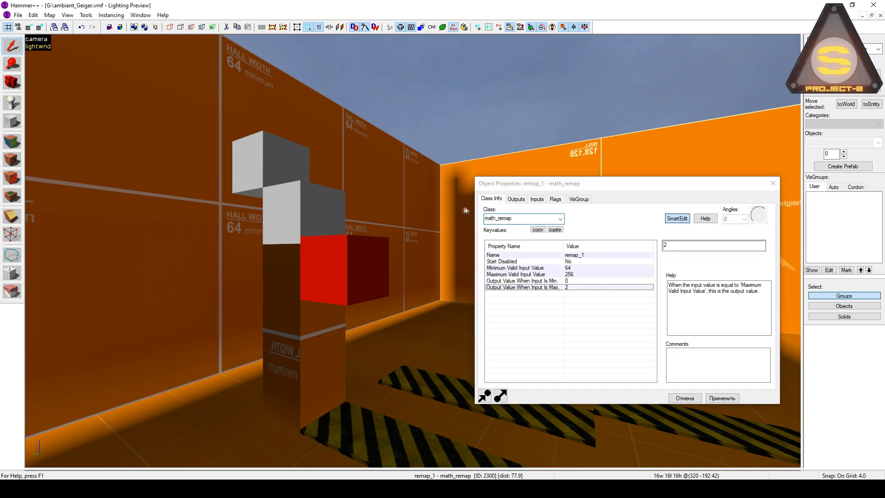
# Select the top color_math block on the pillar and inspect its class and its minimum and maximum valid input values.
pyautogui.click(283, 175)
pyautogui.doubleClick(529, 218)
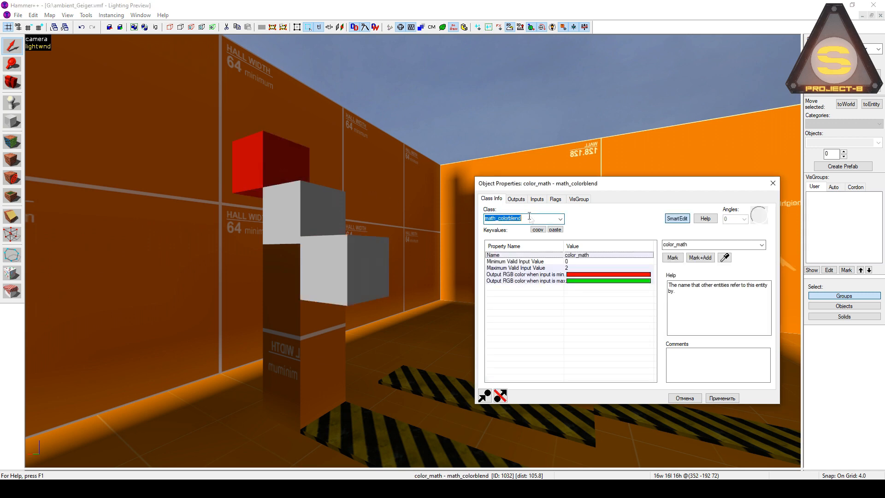
pyautogui.click(579, 267)
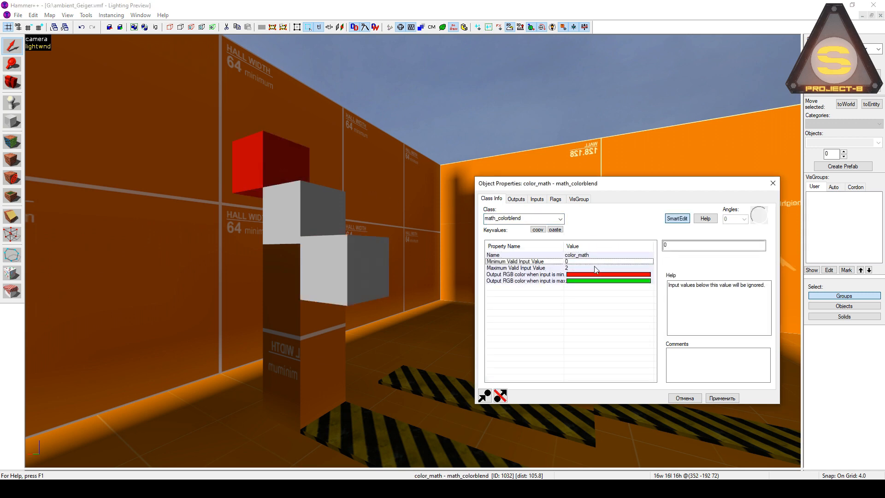
pyautogui.doubleClick(681, 247)
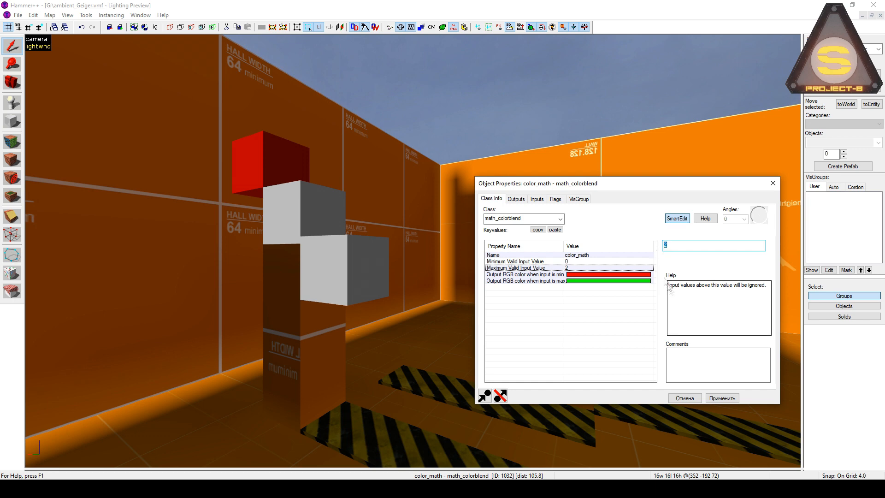
# Show the color_math OutColor output and highlight its target entity and input.
pyautogui.click(515, 199)
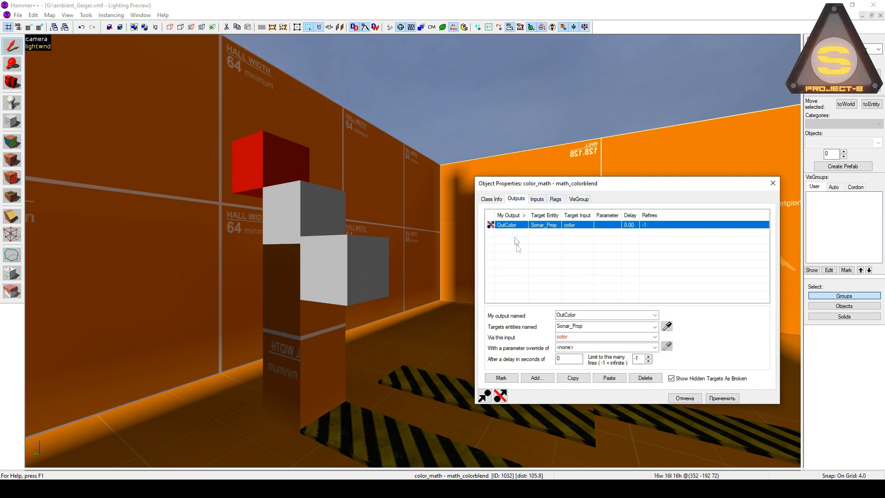
pyautogui.click(603, 326)
pyautogui.click(613, 337)
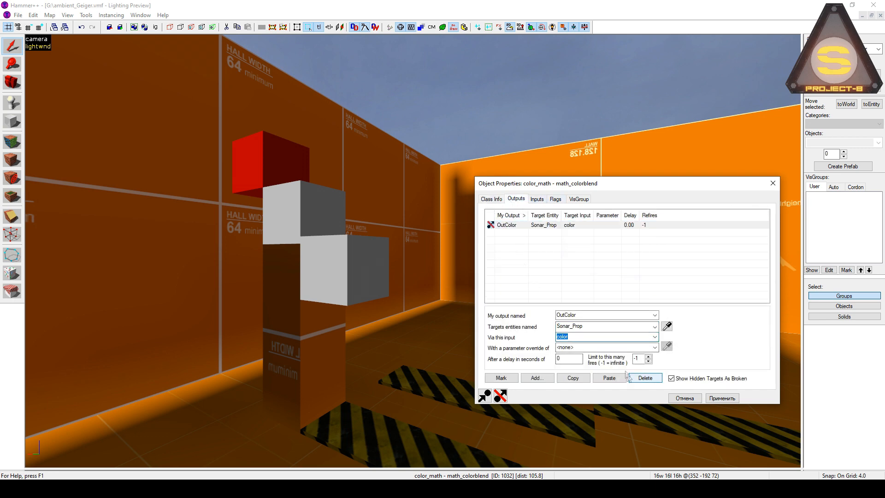
# Select the point_proximity_sensor again and inspect the target entity and input of its Distance output.
pyautogui.click(323, 233)
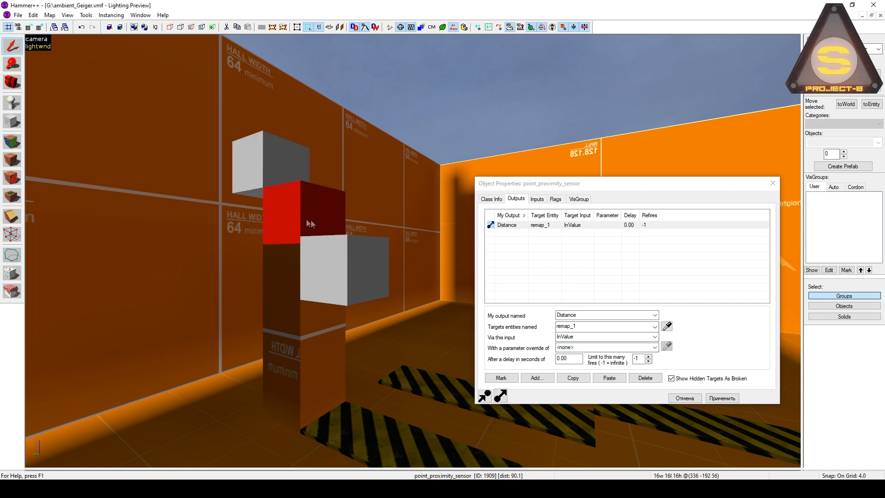
pyautogui.click(518, 226)
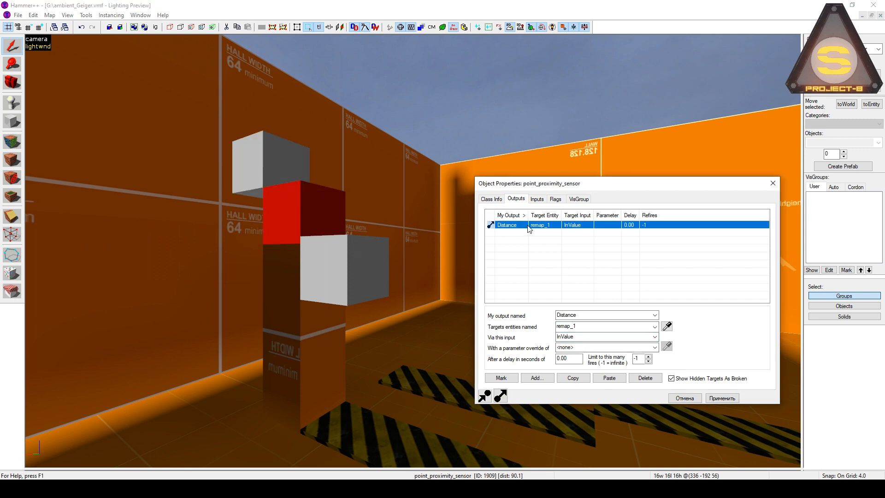
pyautogui.click(602, 325)
pyautogui.click(603, 337)
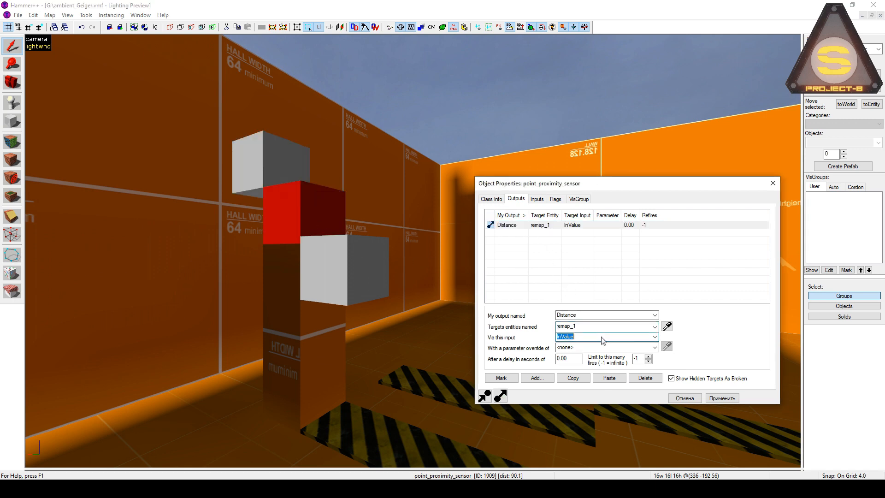
# Select the remap_1 block and inspect the target and input of its OutValue output to color_math.
pyautogui.click(388, 272)
pyautogui.click(555, 226)
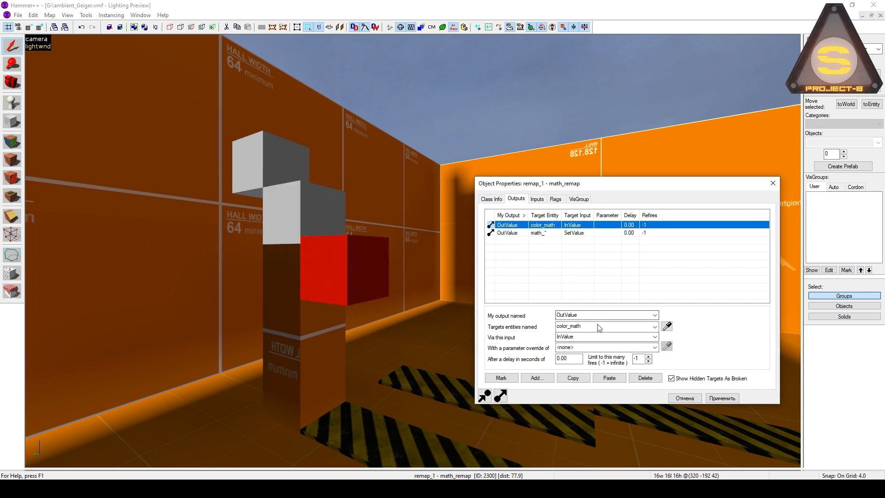
pyautogui.click(593, 326)
pyautogui.click(593, 337)
pyautogui.click(594, 326)
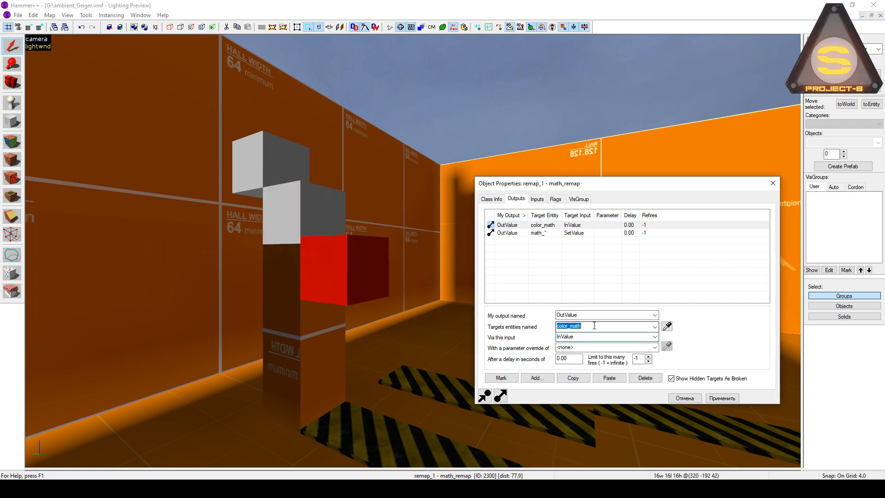
# Select the sonar_timer logic_timer above the table and show its class properties.
pyautogui.press('z')
pyautogui.press('w')
pyautogui.press('z')
pyautogui.click(336, 225)
pyautogui.click(490, 202)
pyautogui.press('z')
pyautogui.press('s')
pyautogui.press('w')
pyautogui.press('z')
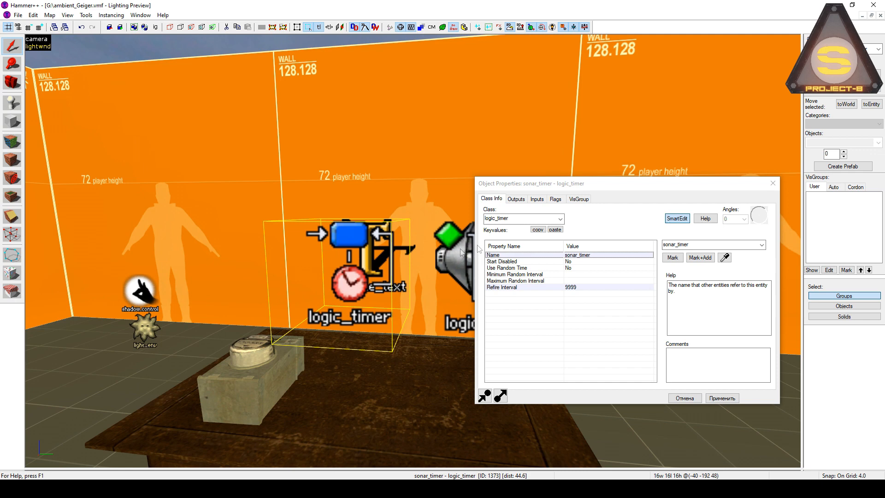
# Inspect the sonar_timer's Refire Interval and its OnTimer output to Sonar_Sound.
pyautogui.click(516, 200)
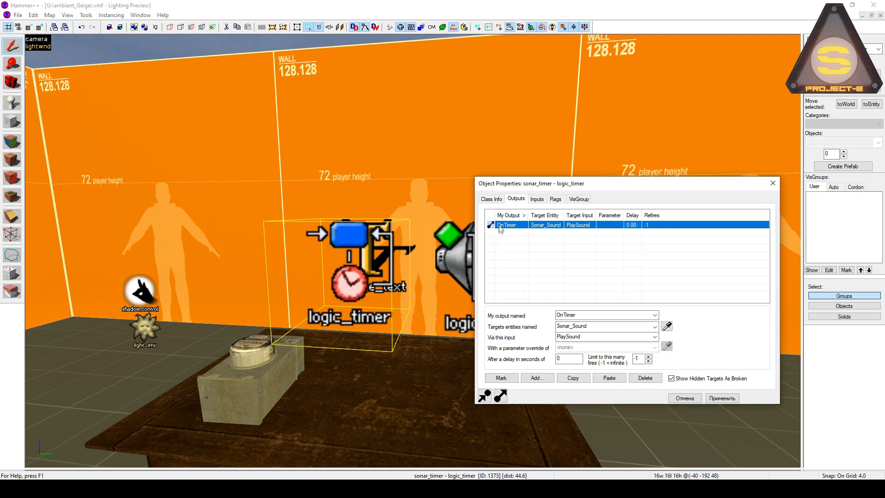
pyautogui.click(491, 199)
pyautogui.click(571, 286)
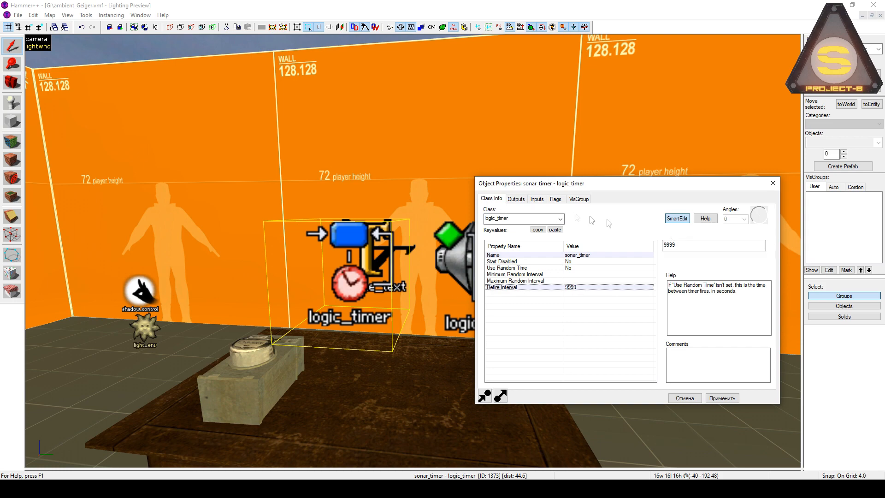
pyautogui.click(516, 200)
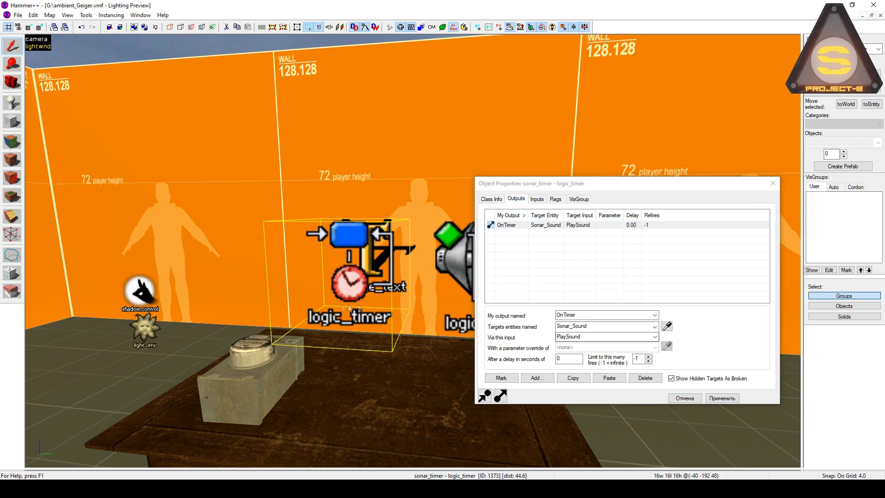
# Select the game_text entity above the table and inspect its Message Text property.
pyautogui.press('z')
pyautogui.press('s')
pyautogui.press('z')
pyautogui.click(381, 237)
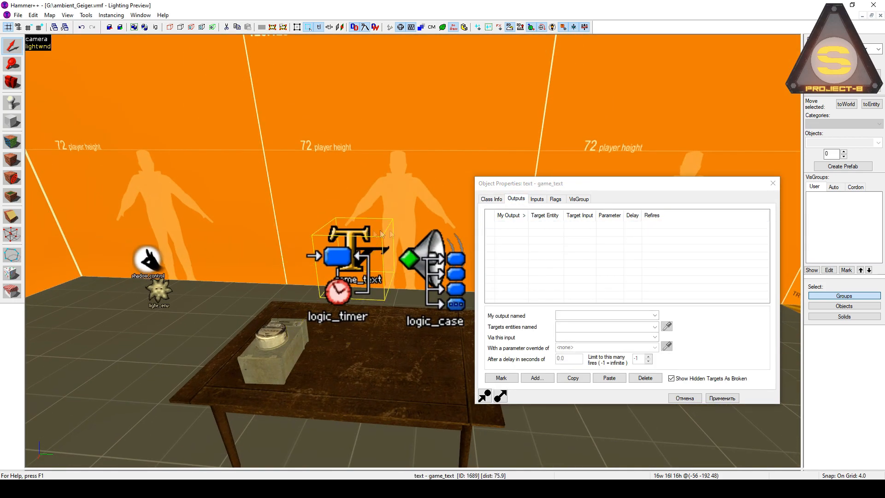
pyautogui.click(491, 199)
pyautogui.click(614, 262)
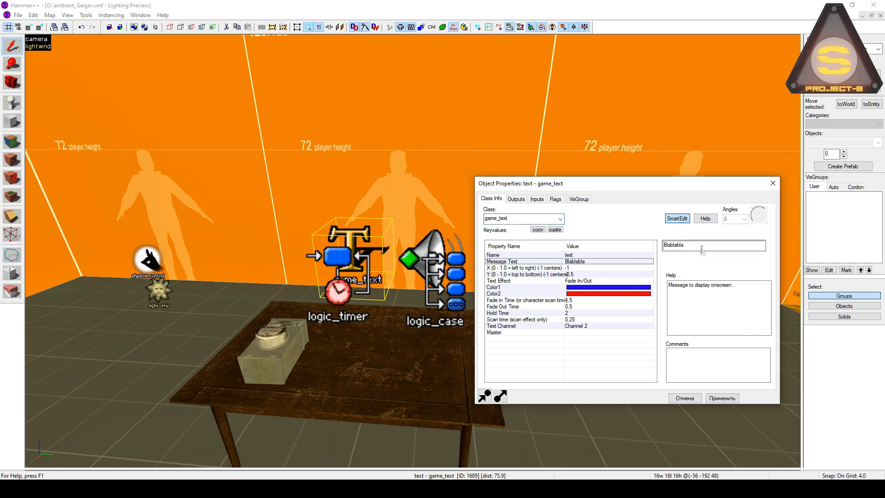
pyautogui.click(685, 246)
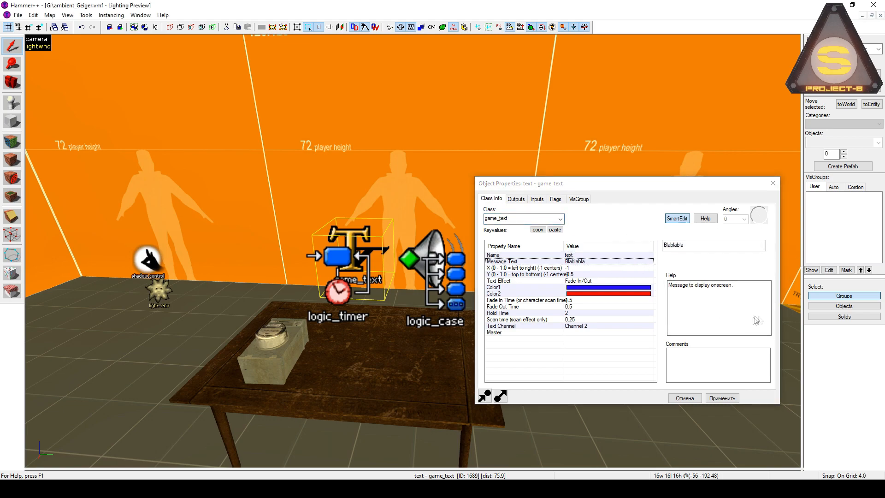
# Select the logic_case entity above the table and inspect its Case 01, Case 02 and Case 03 values.
pyautogui.press('z')
pyautogui.press('d')
pyautogui.press('w')
pyautogui.press('s')
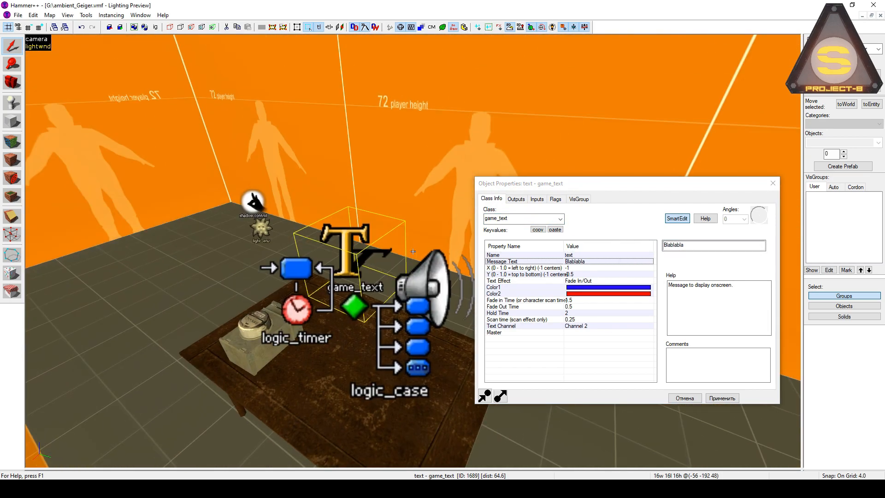
pyautogui.press('z')
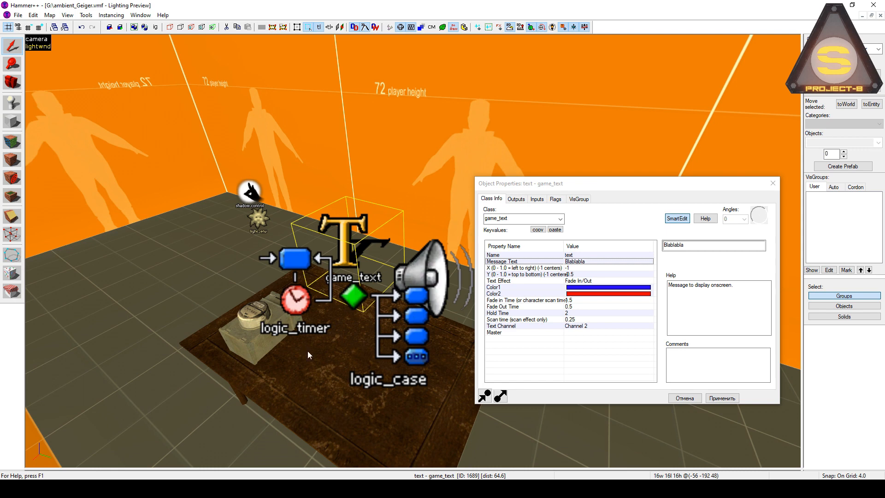
pyautogui.click(394, 342)
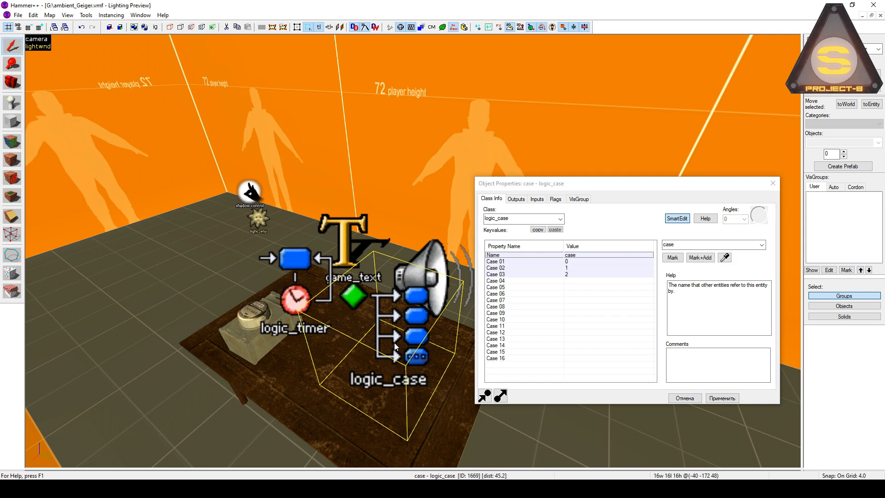
pyautogui.click(571, 261)
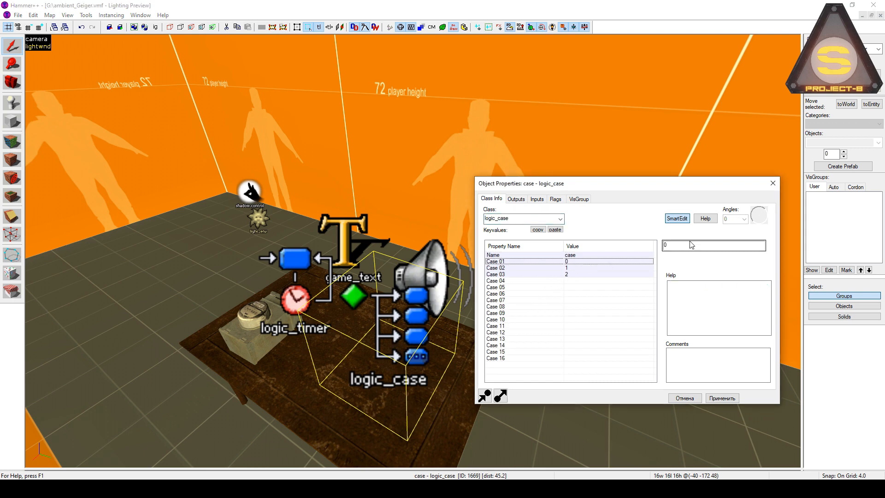
pyautogui.click(671, 245)
pyautogui.click(620, 268)
pyautogui.click(625, 275)
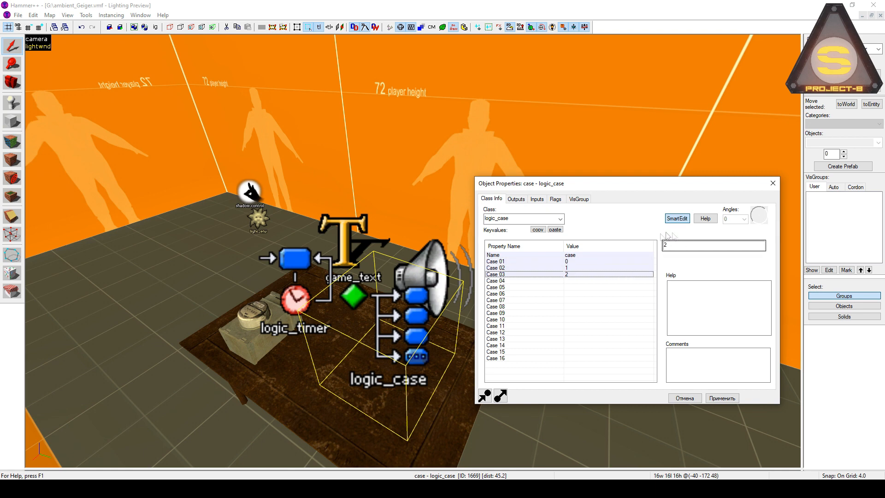
# Review the logic_case outputs to sonar_timer and text, and return to its class properties.
pyautogui.click(520, 199)
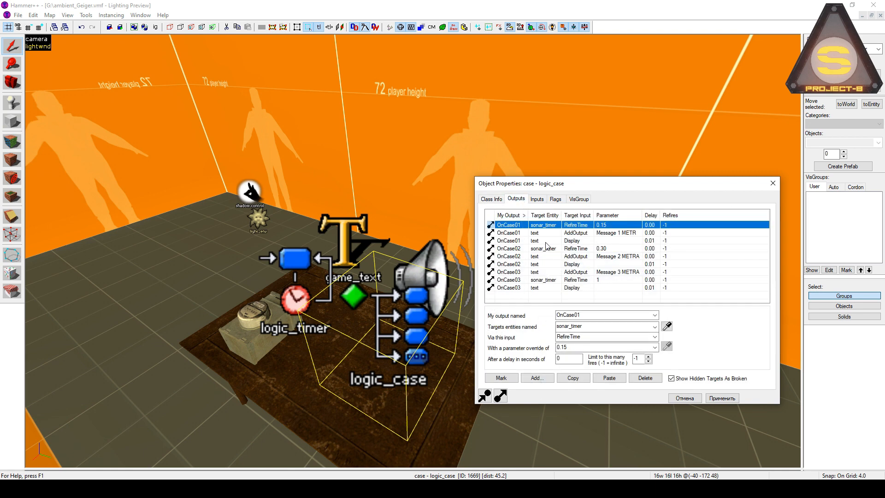
pyautogui.click(593, 315)
pyautogui.click(493, 199)
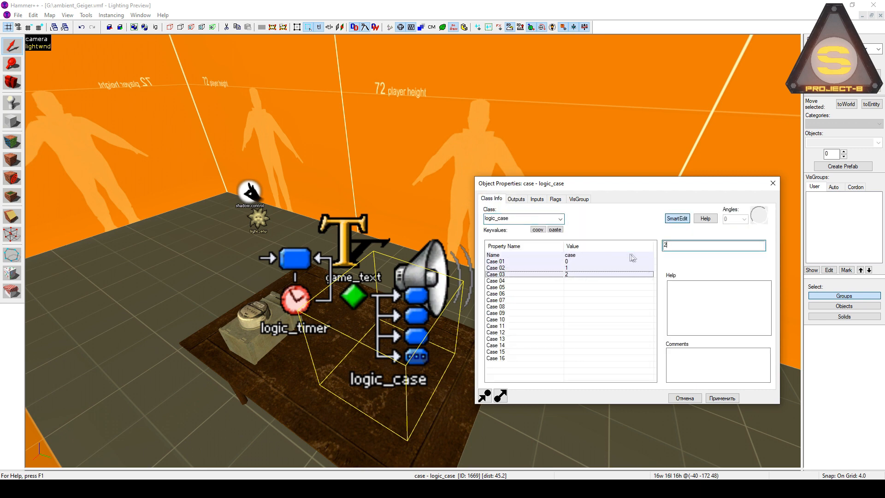
# Review the logic_case's OnCase01 outputs: the sonar_timer RefireTime parameter, the text AddOutput message and the Display delay.
pyautogui.click(516, 198)
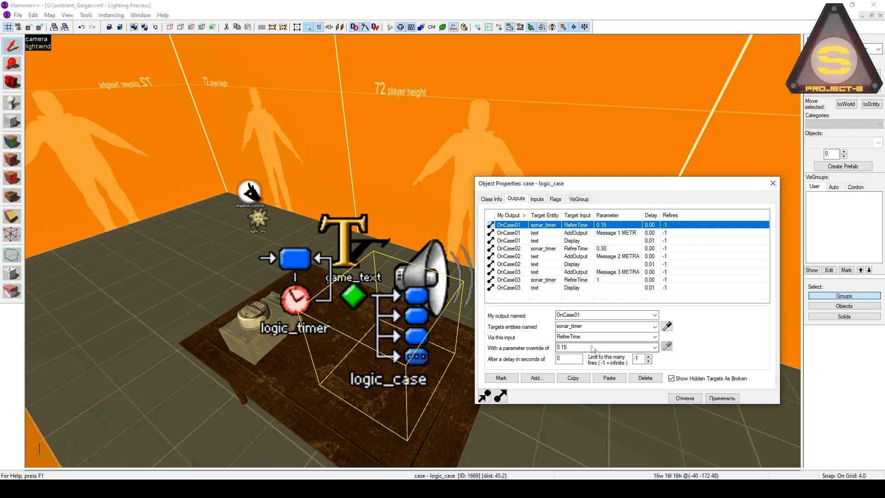
pyautogui.click(565, 348)
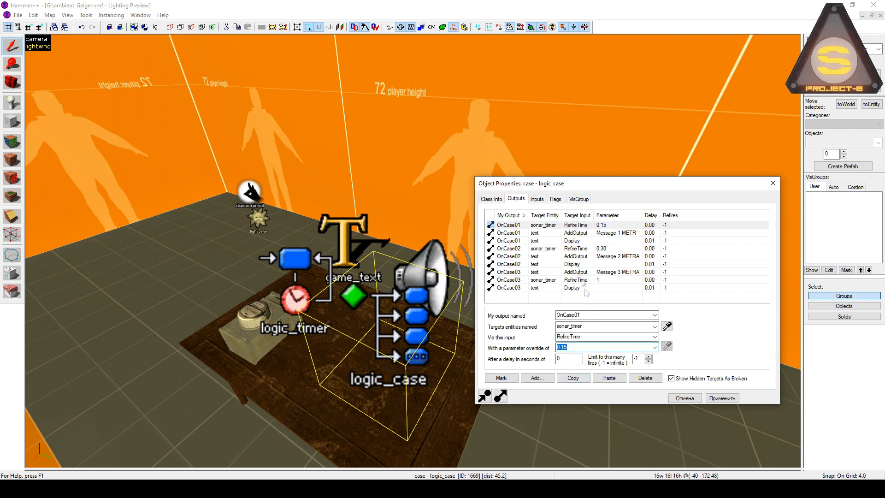
pyautogui.click(559, 232)
pyautogui.click(594, 347)
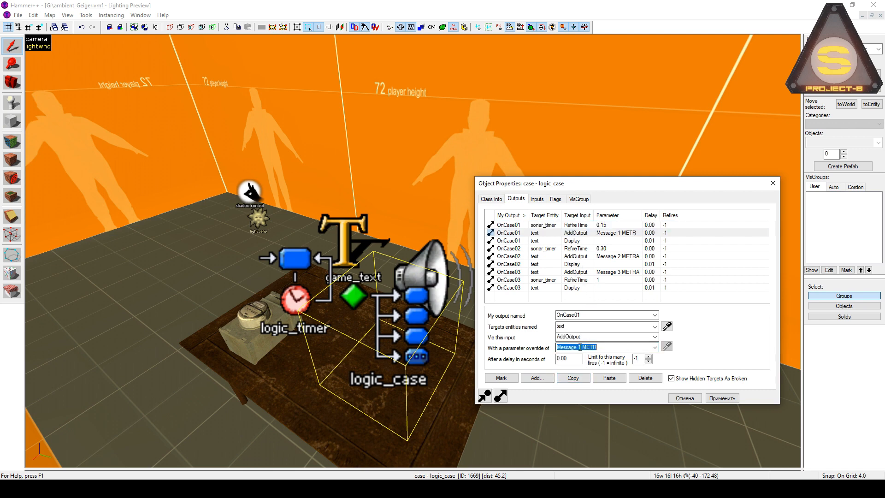
pyautogui.click(604, 347)
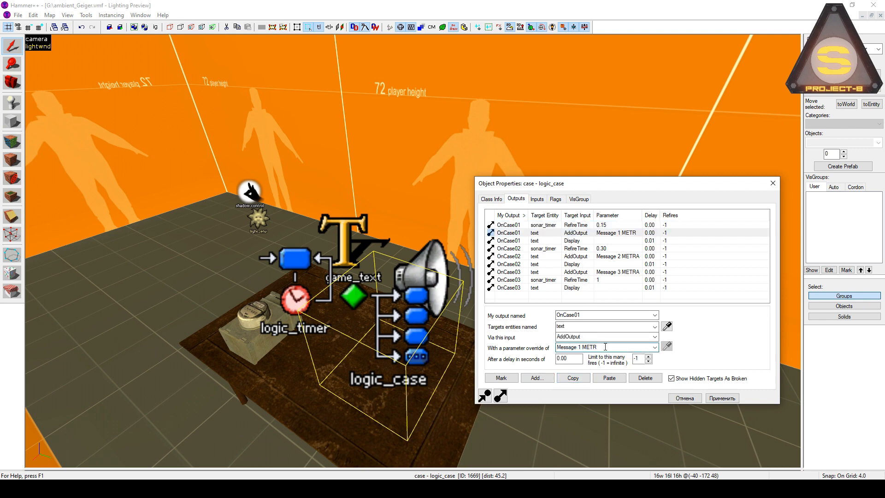
pyautogui.click(568, 242)
pyautogui.moveTo(573, 359); pyautogui.dragTo(548, 362)
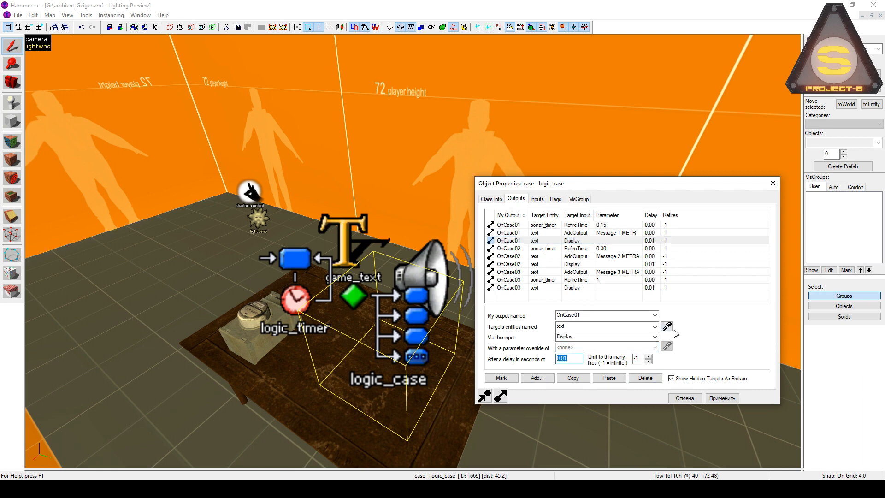
# Review the logic_case's OnCase02 outputs and the OnCase03 AddOutput message sent to text.
pyautogui.click(542, 250)
pyautogui.click(538, 256)
pyautogui.click(537, 265)
pyautogui.click(557, 257)
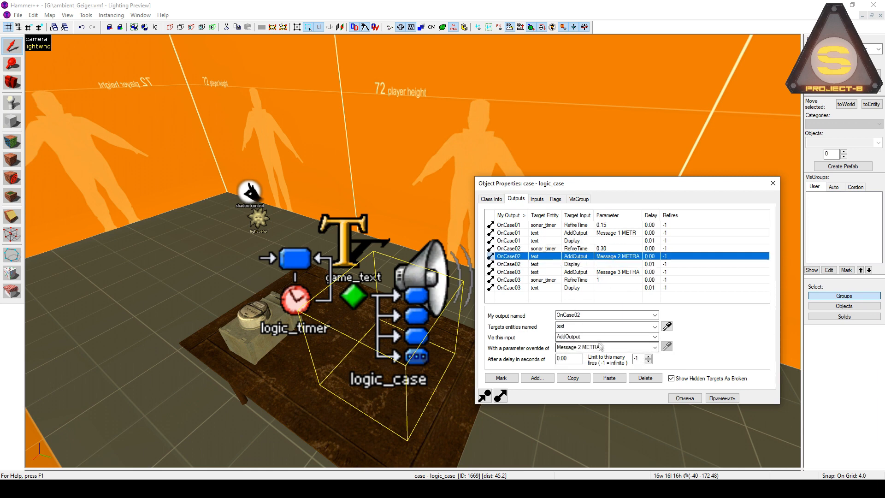
pyautogui.click(594, 251)
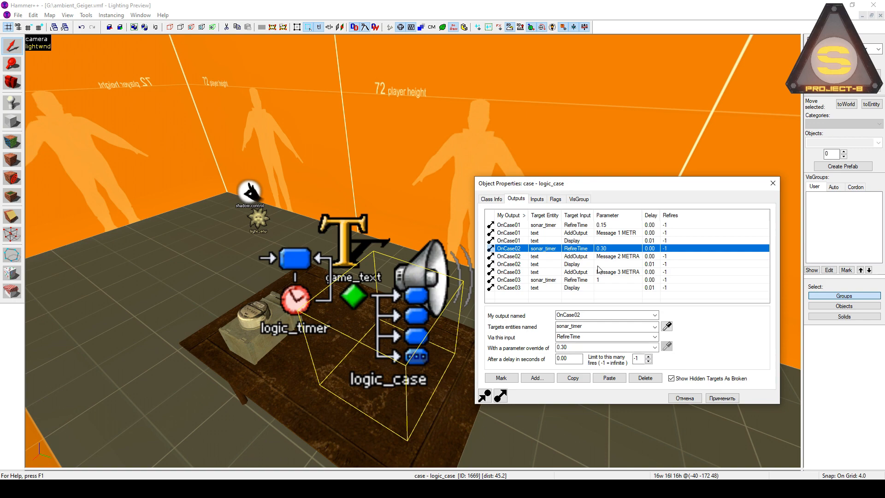
pyautogui.click(601, 273)
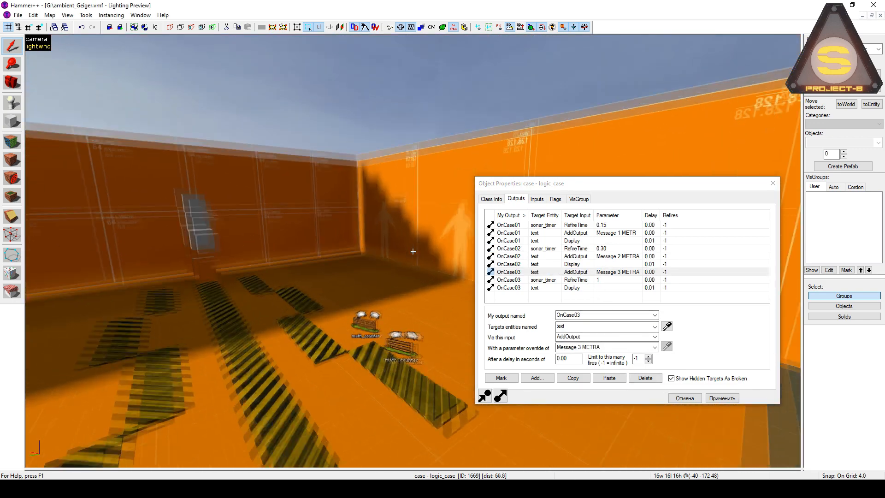
# Inspect the Minimum and Maximum Legal Value properties of the math_1 and math_2 math_counter entities on the striped floor.
pyautogui.press('w')
pyautogui.press('z')
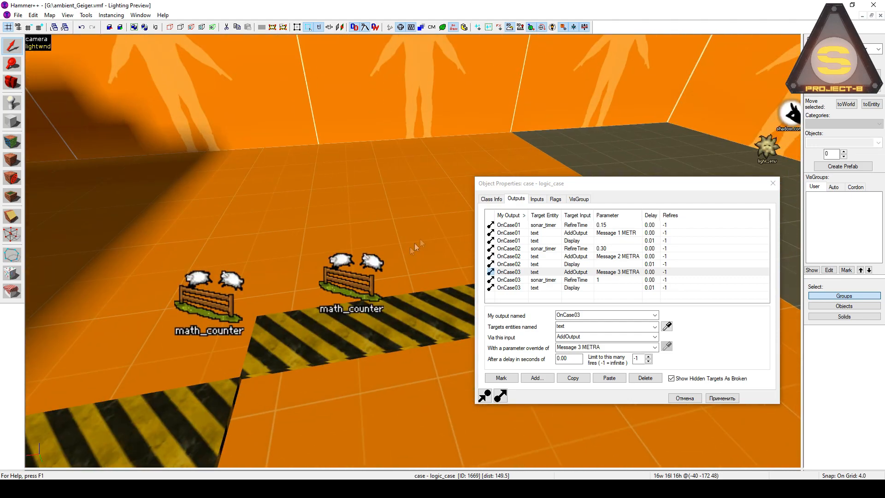
pyautogui.click(212, 289)
pyautogui.click(489, 199)
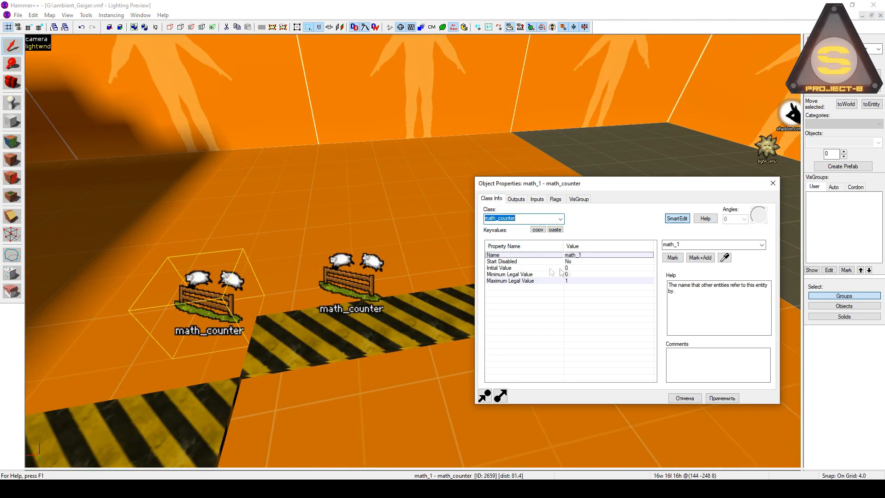
pyautogui.click(368, 275)
pyautogui.click(558, 280)
pyautogui.click(232, 295)
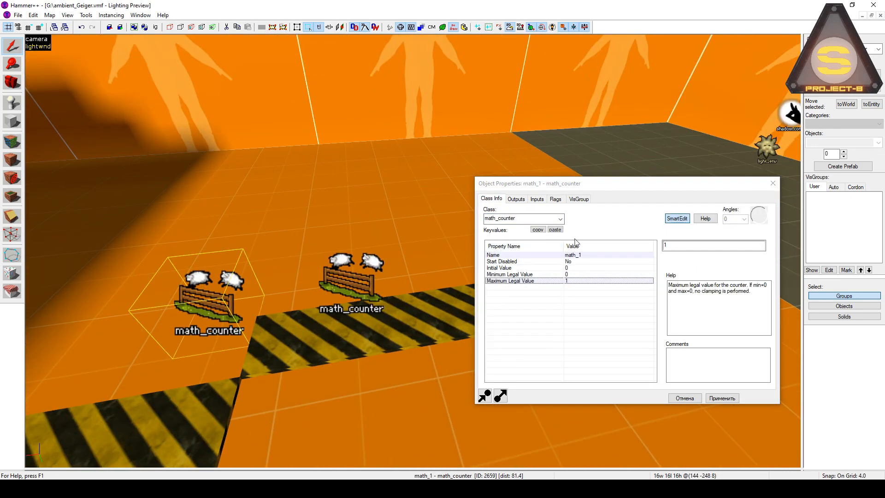
pyautogui.click(340, 273)
pyautogui.click(571, 275)
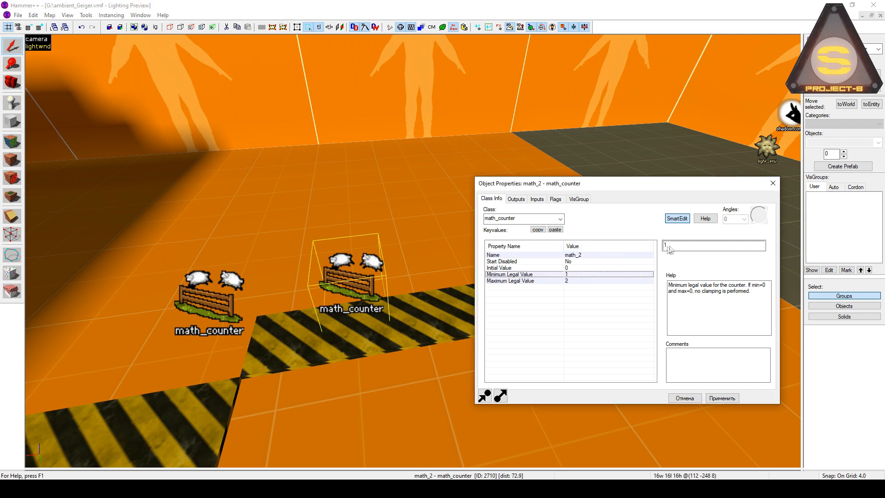
# Compare the OnHitMax and OnHitMin outputs that math_1 and math_2 send to the case entity.
pyautogui.click(245, 300)
pyautogui.click(226, 279)
pyautogui.click(515, 198)
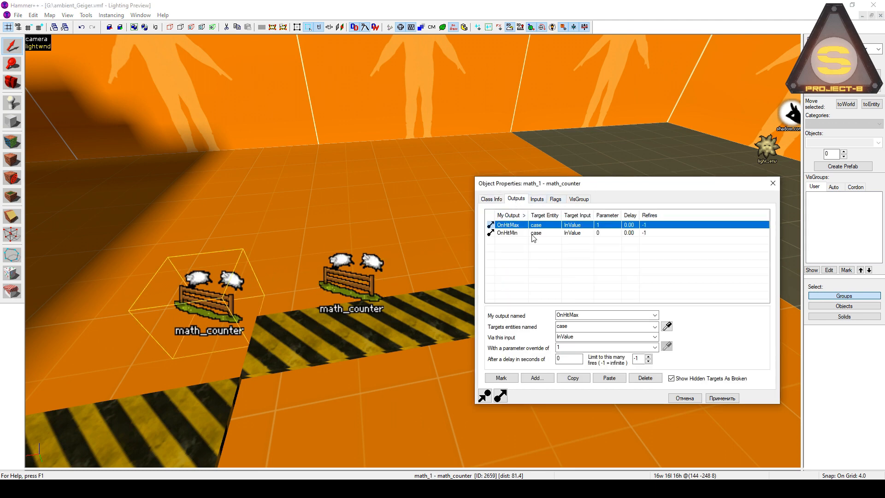
pyautogui.click(348, 292)
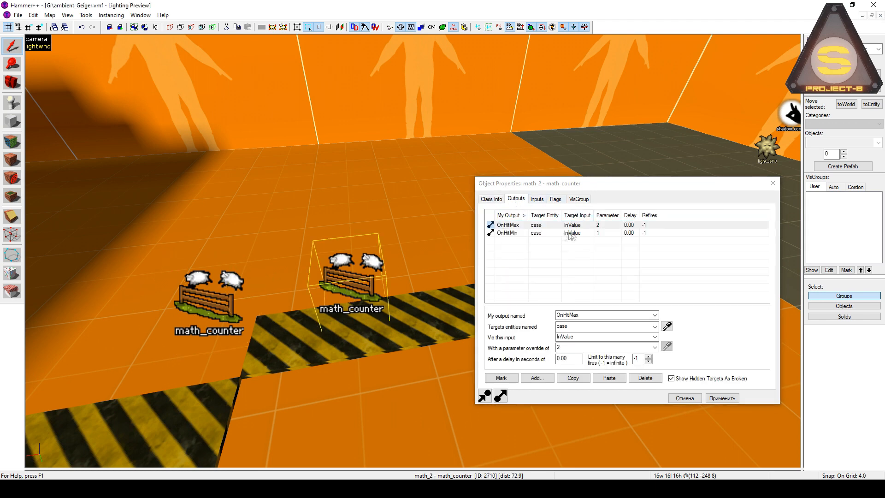
pyautogui.click(242, 299)
pyautogui.click(338, 283)
pyautogui.click(216, 301)
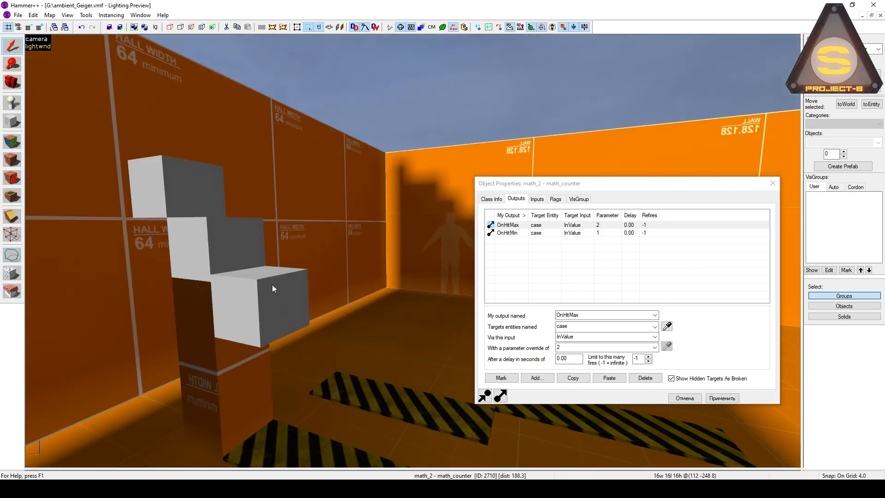
# Inspect the remap_1 math_remap's OutValue output to math_* at the stacked blocks, and close its properties.
pyautogui.click(271, 284)
pyautogui.click(529, 233)
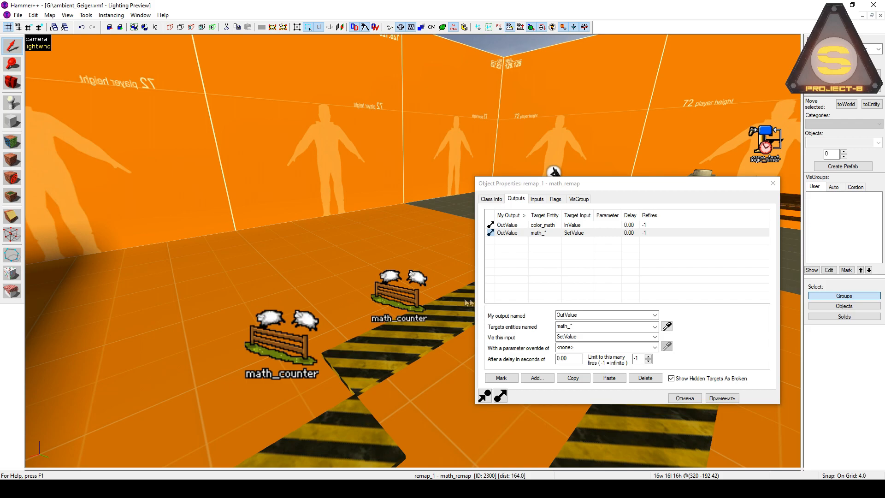
pyautogui.click(684, 398)
pyautogui.press('z')
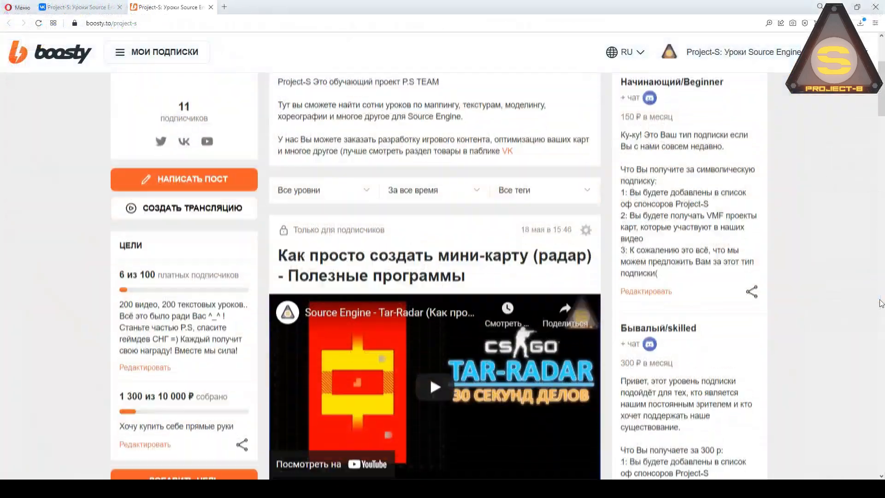
# Look through the Project-S Boosty page's subscription tiers and posts in the browser.
pyautogui.scroll(-4, 879, 302)
pyautogui.scroll(-2, 880, 303)
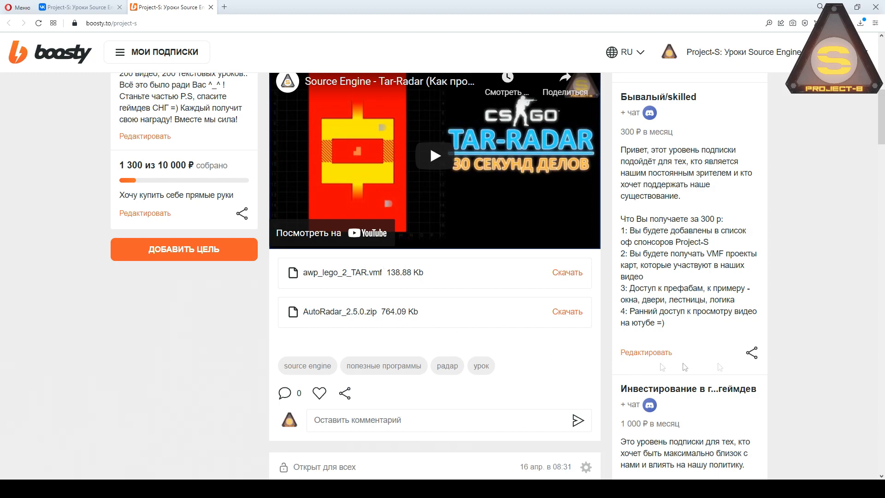
pyautogui.scroll(-6, 864, 355)
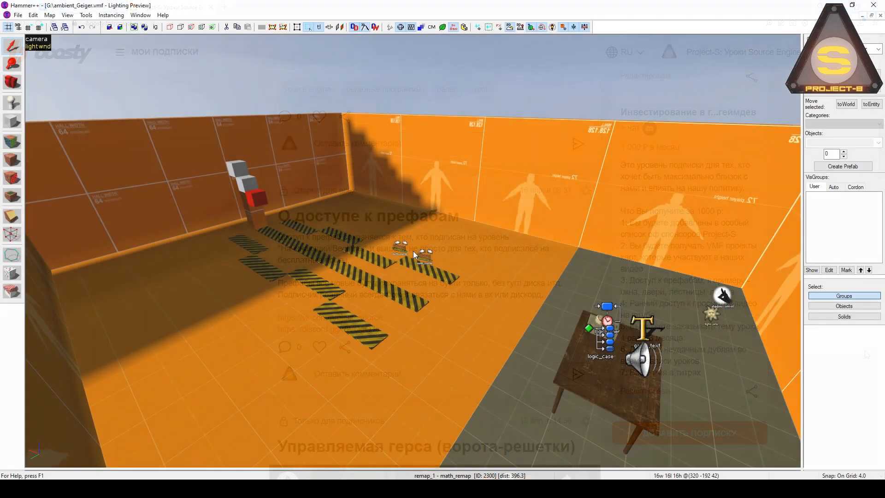